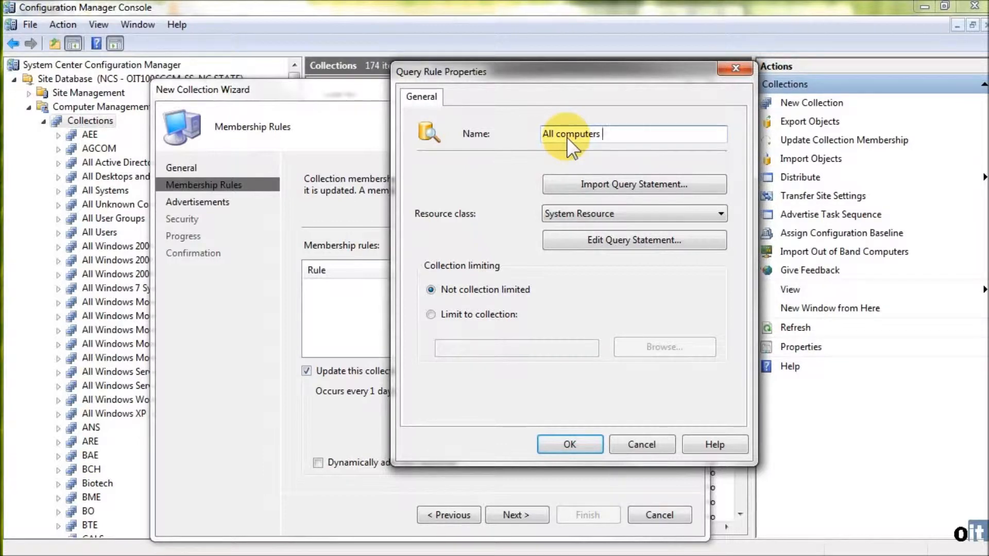
# Step: Complete the query rule's name as "All computers in OIT-EX-MySolutions NORDIC-NSClient-0.3.9.322"
pyautogui.write('in')
pyautogui.hotkey('ctrl', 'v')
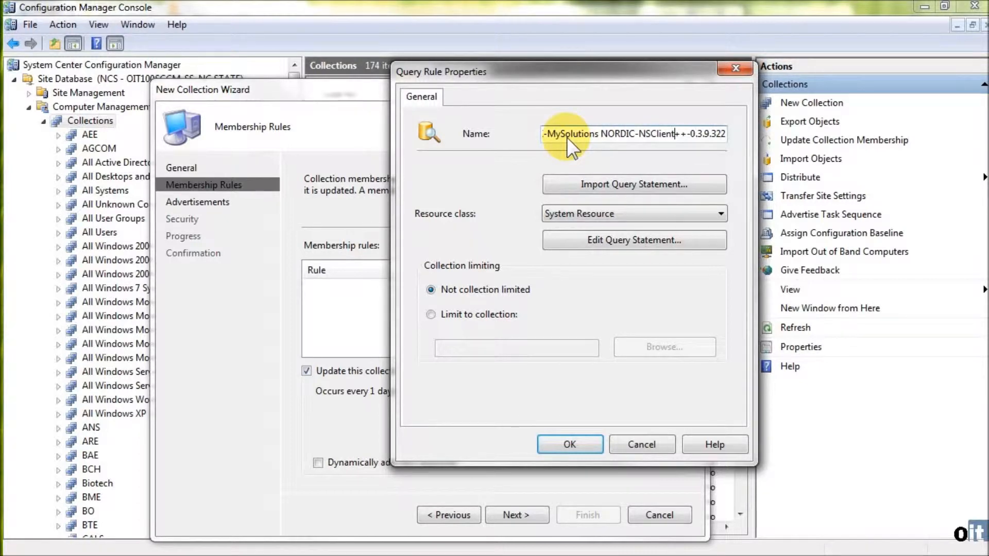
pyautogui.press('Delete')
pyautogui.press('Delete')
pyautogui.press('Home')
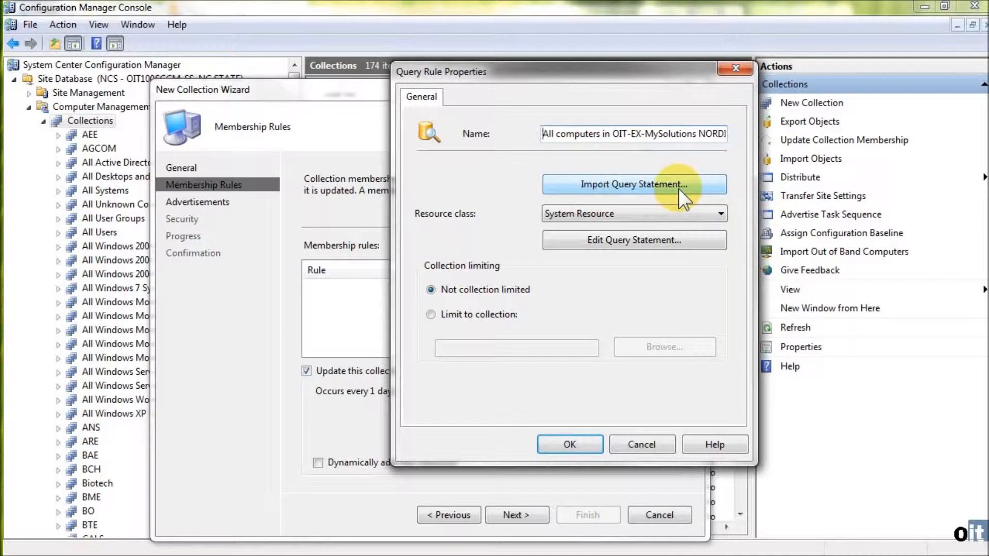
# Step: Limit the query rule to the OIT collection
pyautogui.click(481, 316)
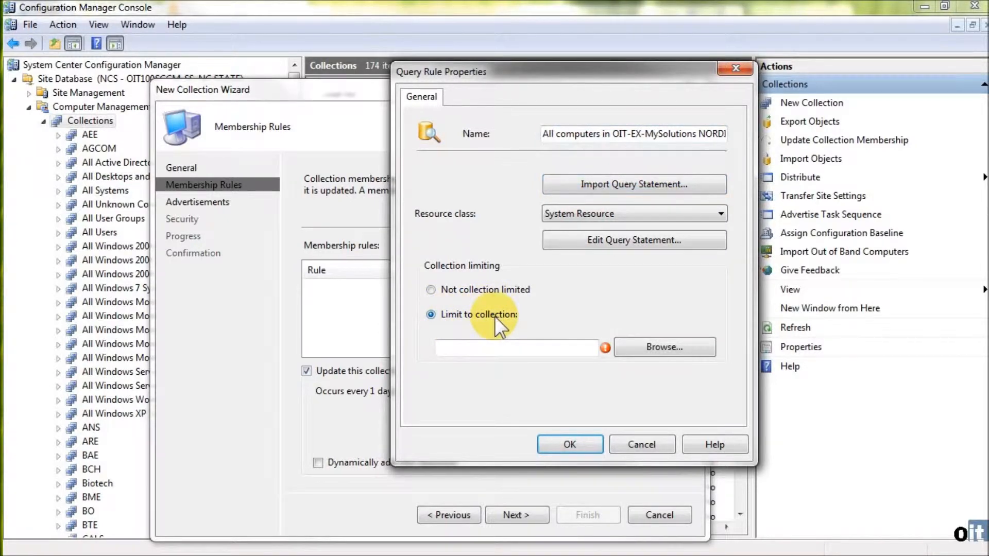
pyautogui.click(473, 349)
pyautogui.write('OIT')
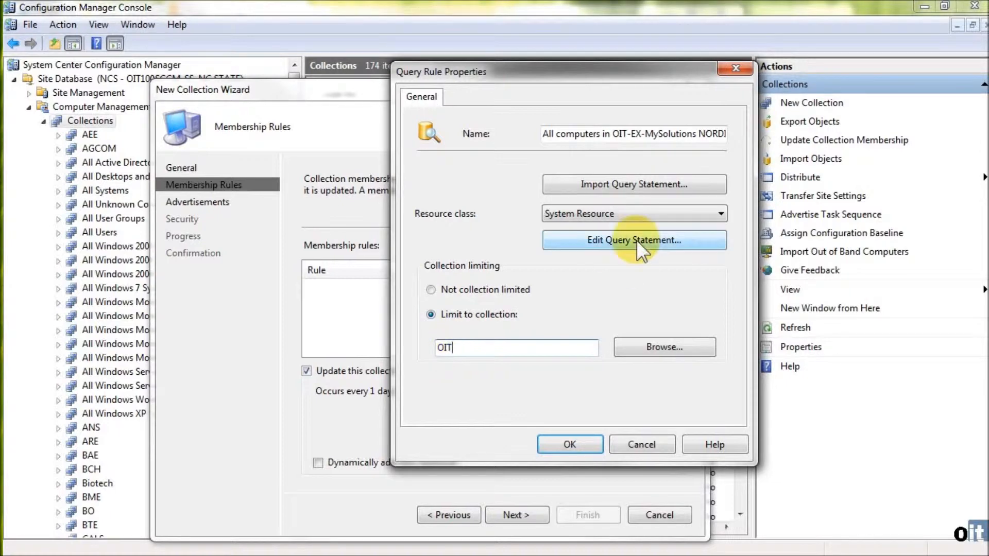
# Step: Edit the rule's query statement and add a new criterion, keeping Simple value as the criterion type
pyautogui.click(616, 239)
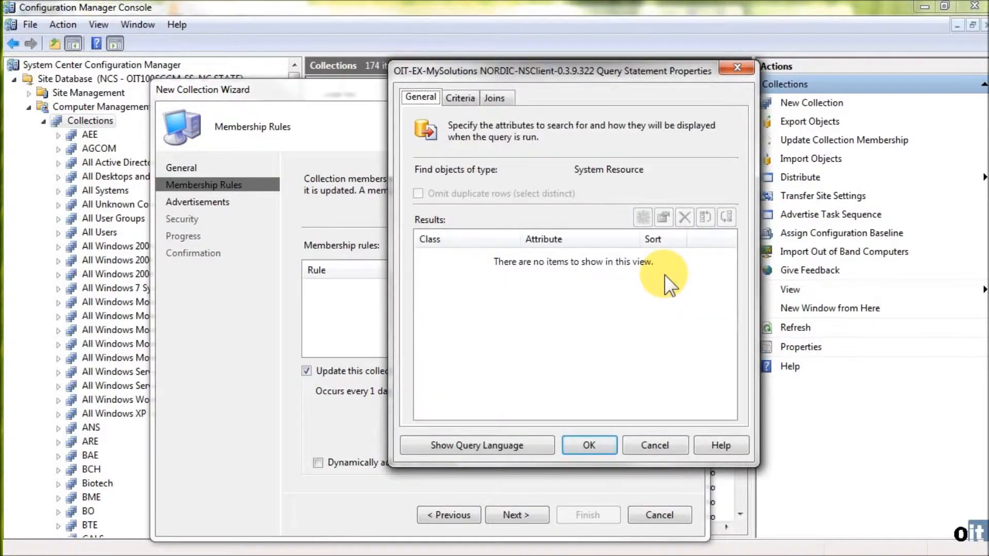
pyautogui.moveTo(570, 68); pyautogui.dragTo(720, 85)
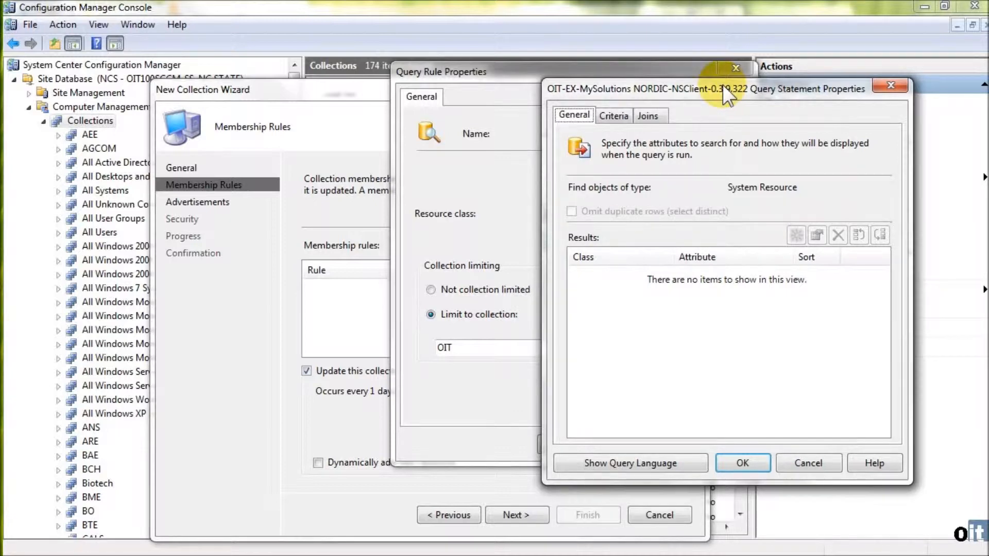
pyautogui.moveTo(722, 84); pyautogui.dragTo(446, 71)
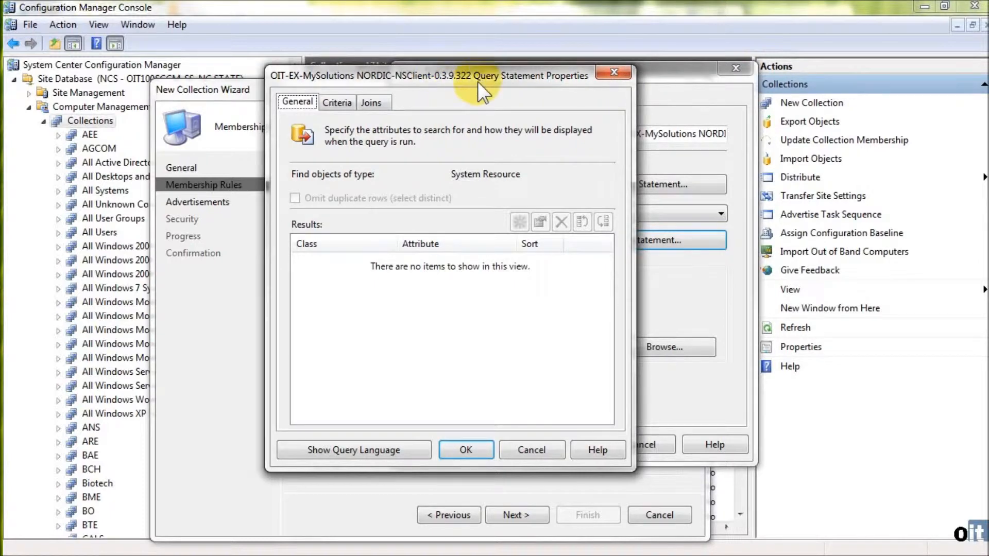
pyautogui.click(335, 102)
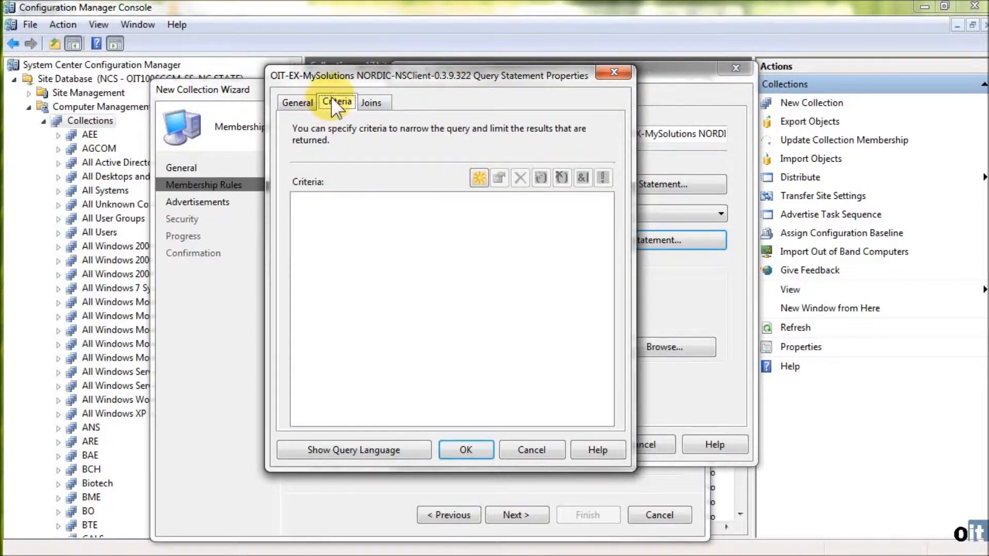
pyautogui.click(477, 177)
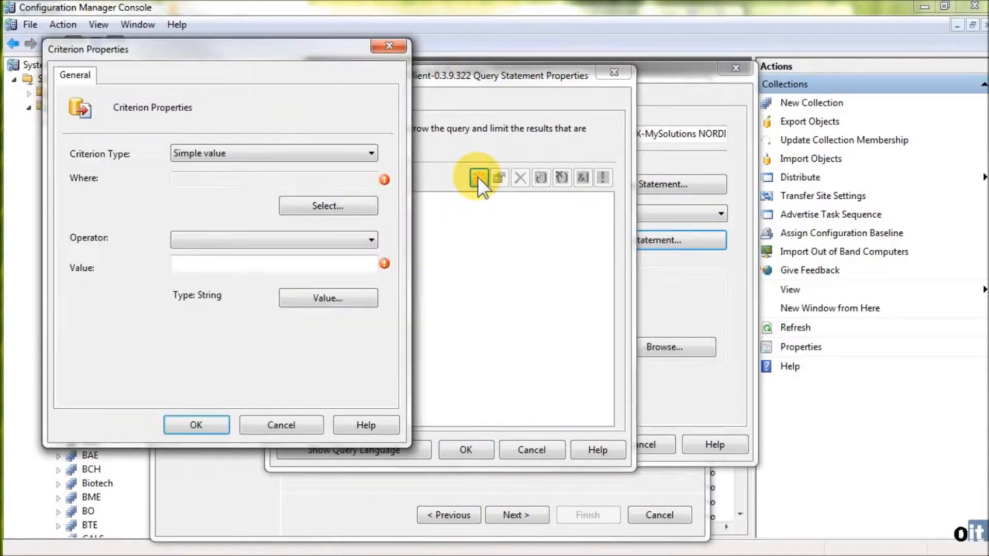
pyautogui.moveTo(218, 46); pyautogui.dragTo(610, 76)
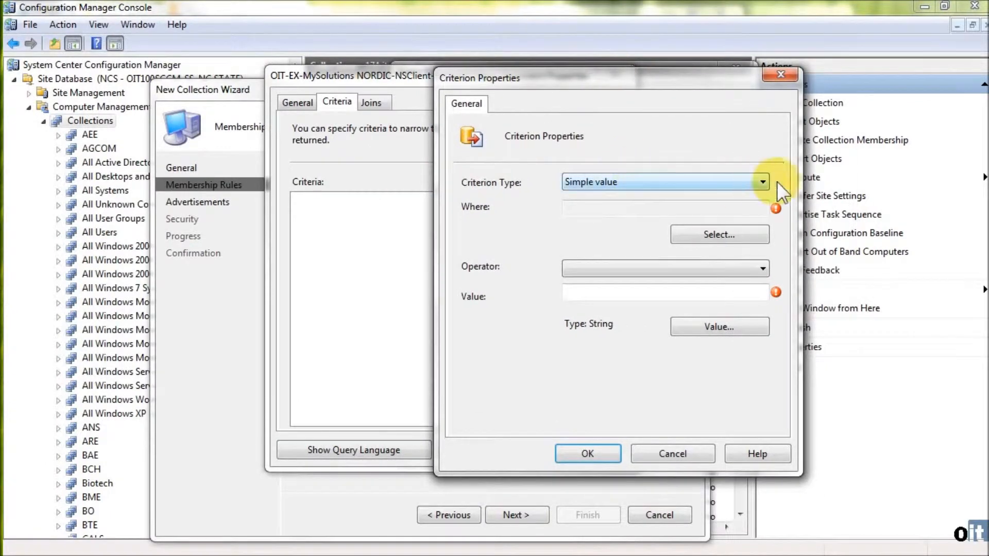
pyautogui.click(761, 182)
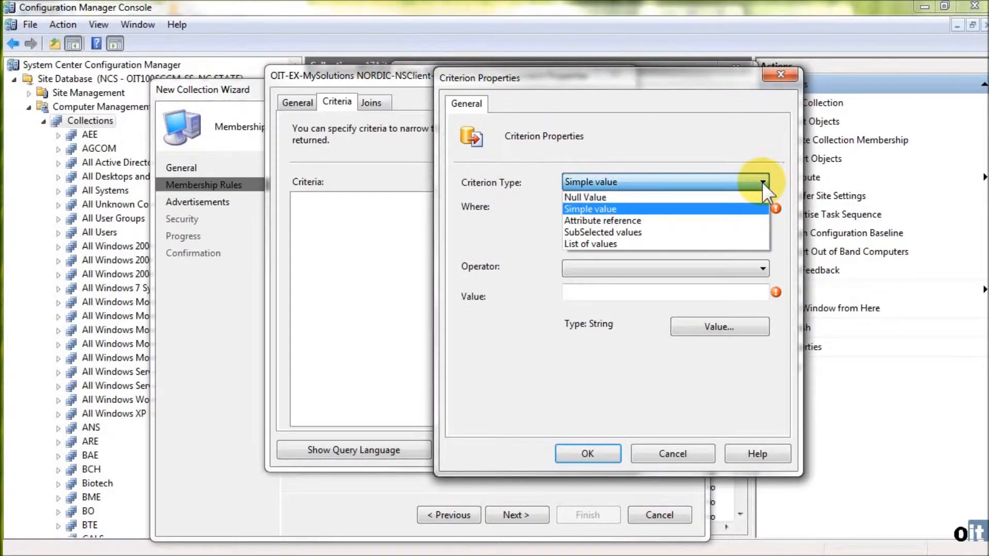
pyautogui.click(762, 182)
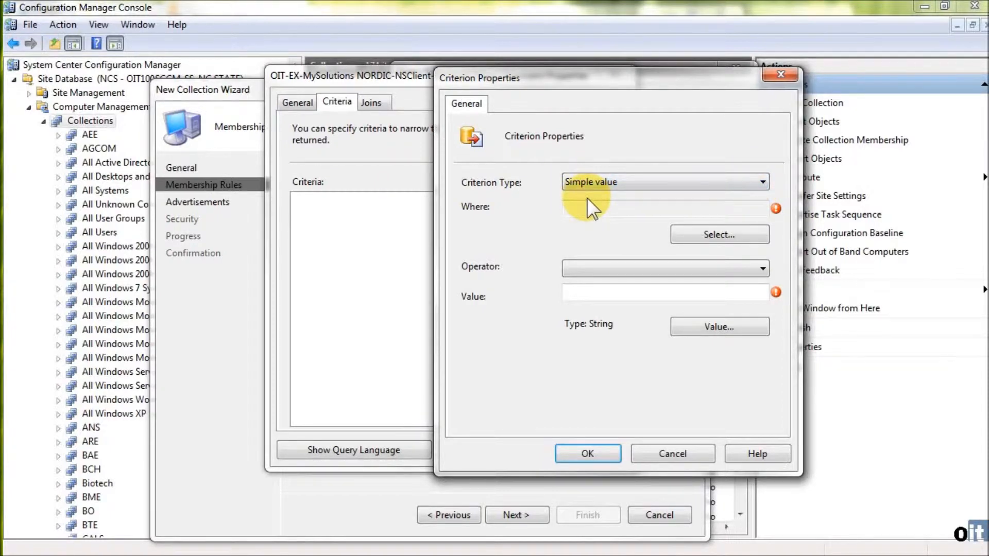
# Step: Choose System Resource as the attribute class for the new criterion
pyautogui.click(711, 233)
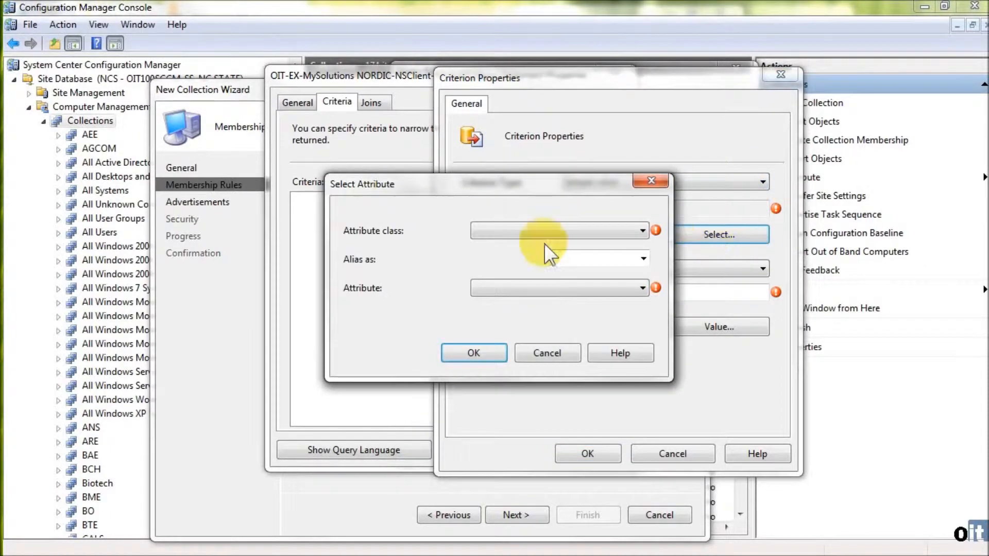
pyautogui.click(561, 236)
pyautogui.scroll(-4, 566, 234)
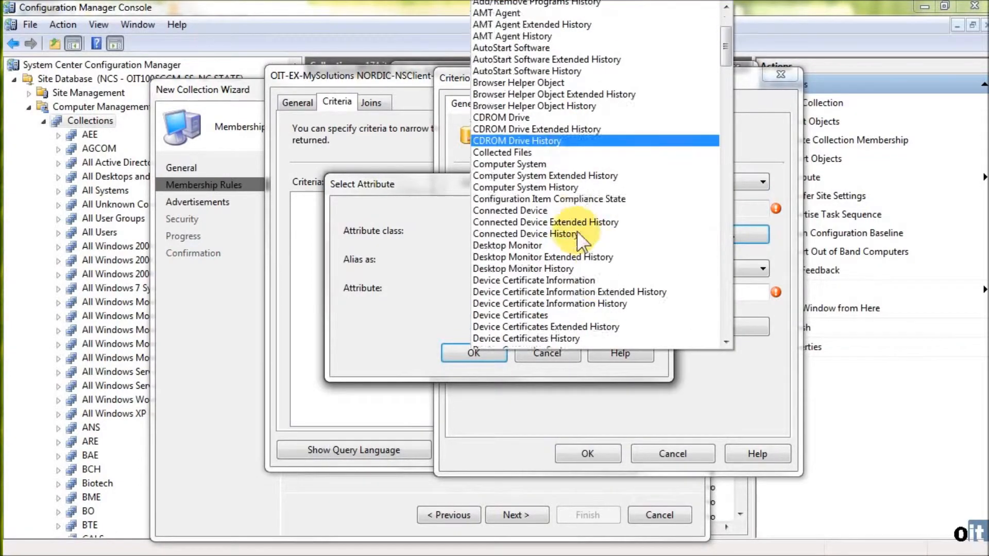
pyautogui.scroll(-15, 592, 236)
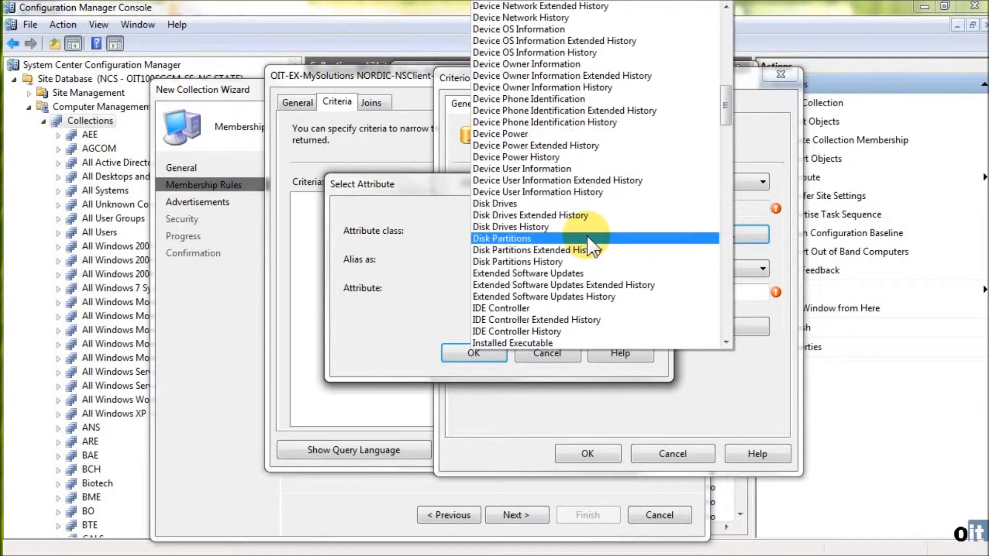
pyautogui.scroll(-2, 592, 216)
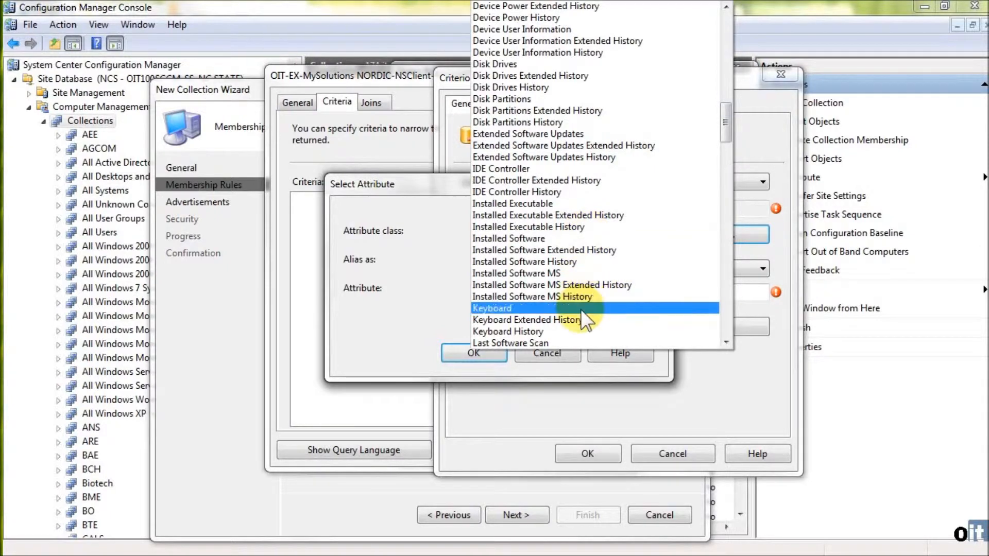
pyautogui.scroll(-7, 580, 311)
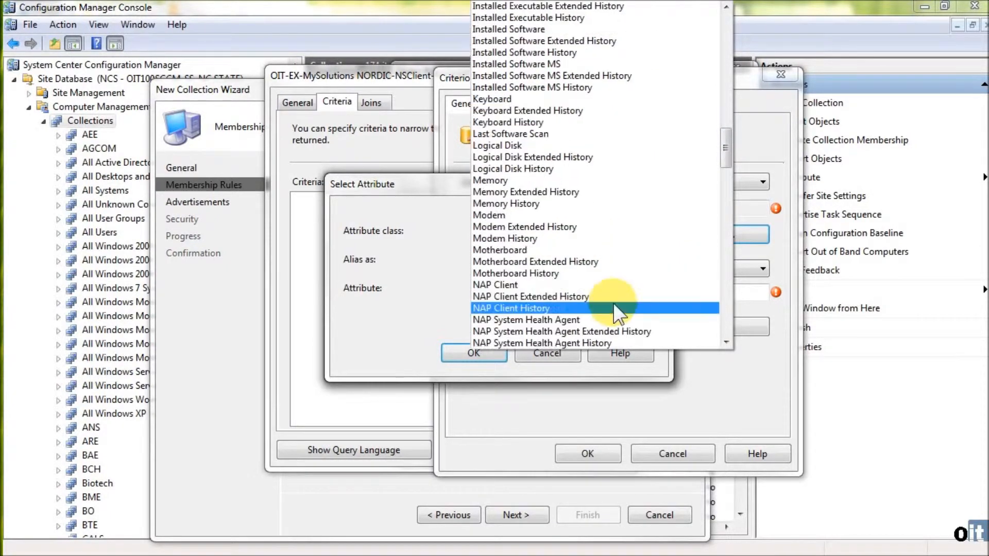
pyautogui.scroll(-8, 612, 306)
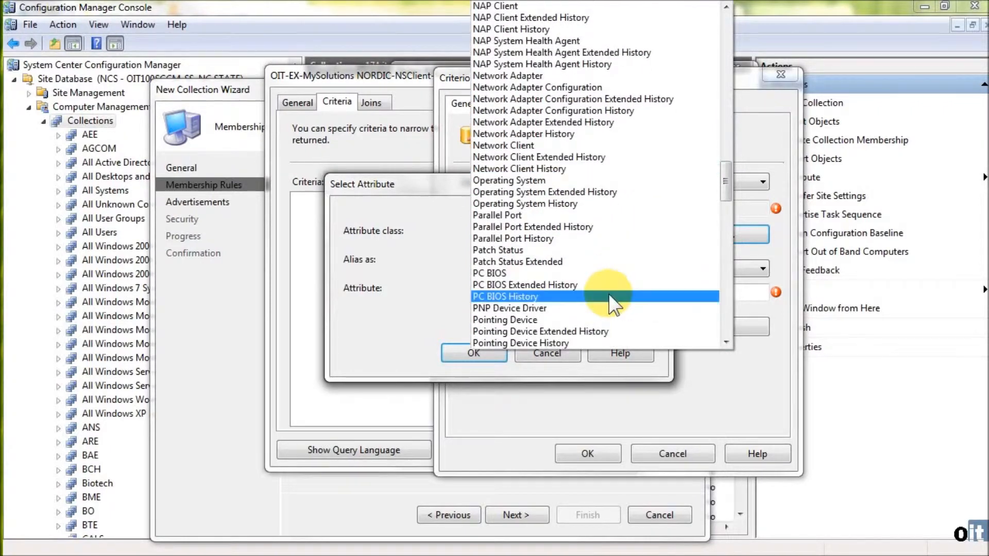
pyautogui.scroll(-6, 612, 304)
pyautogui.moveTo(724, 208); pyautogui.dragTo(718, 283)
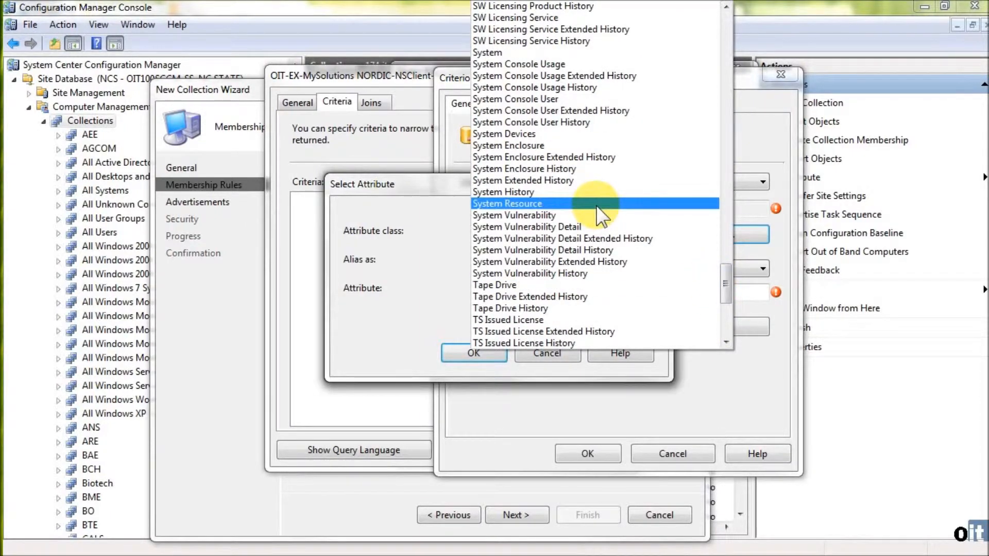
pyautogui.click(600, 205)
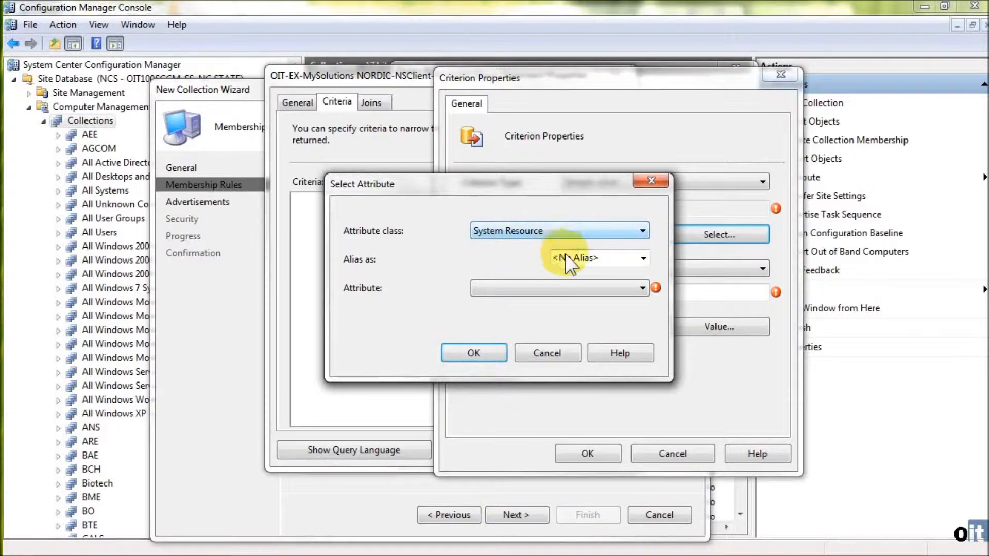
# Step: Choose System Group Name as the criterion's attribute and confirm the attribute selection
pyautogui.click(535, 289)
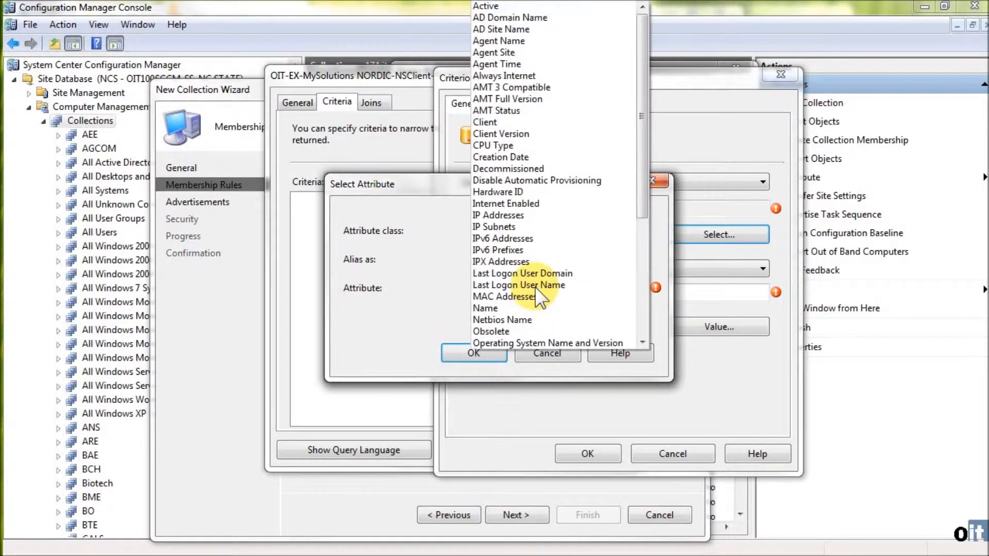
pyautogui.moveTo(641, 190); pyautogui.dragTo(640, 129)
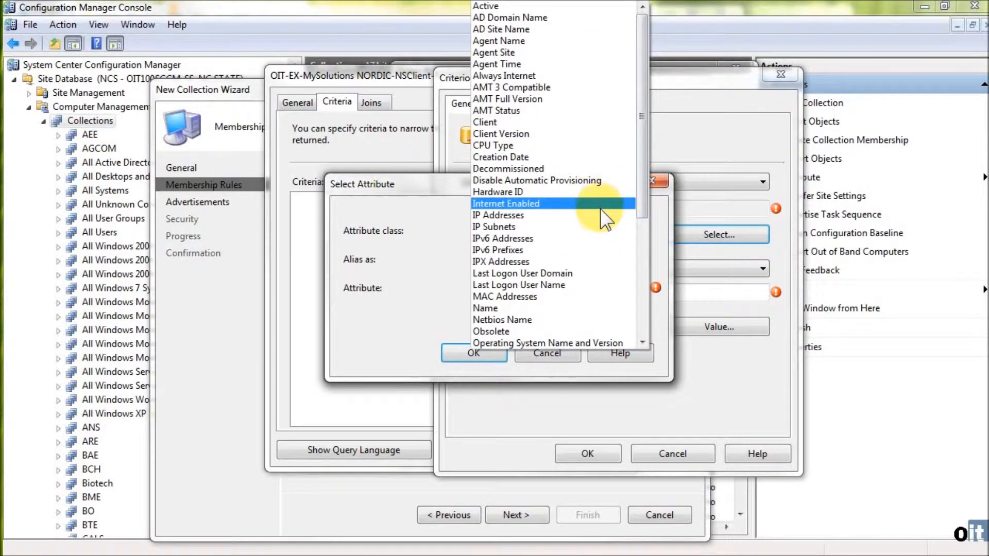
pyautogui.scroll(-2, 592, 211)
pyautogui.scroll(-4, 579, 206)
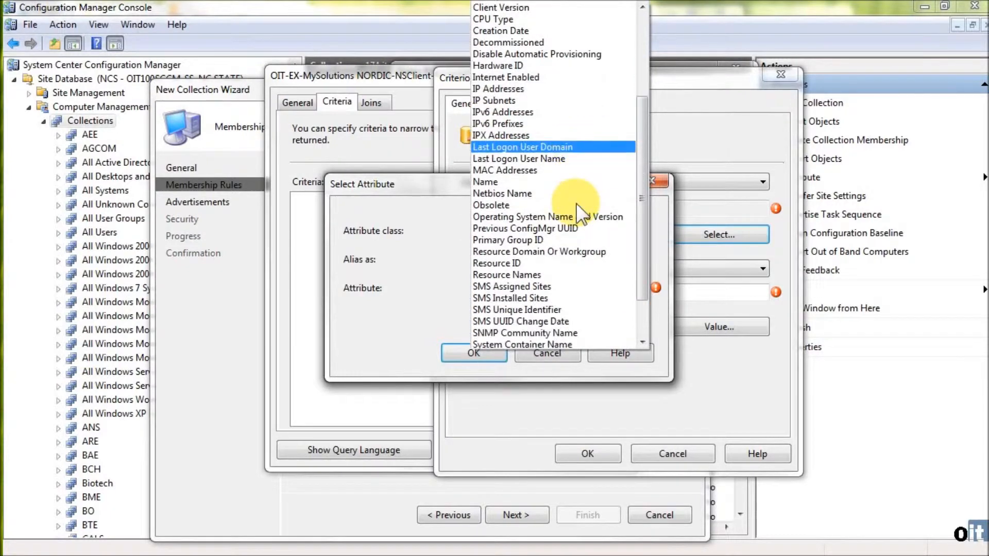
pyautogui.scroll(-1, 573, 206)
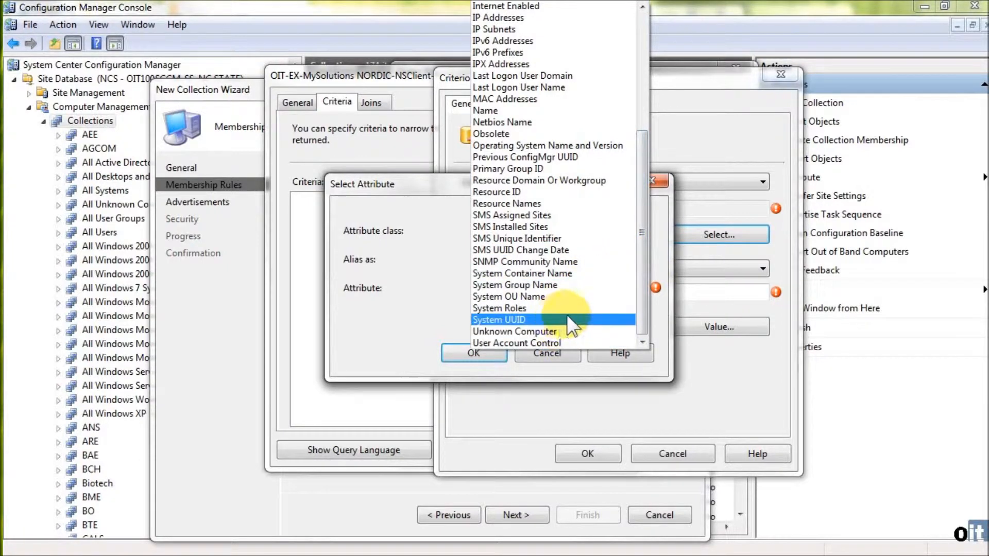
pyautogui.click(545, 285)
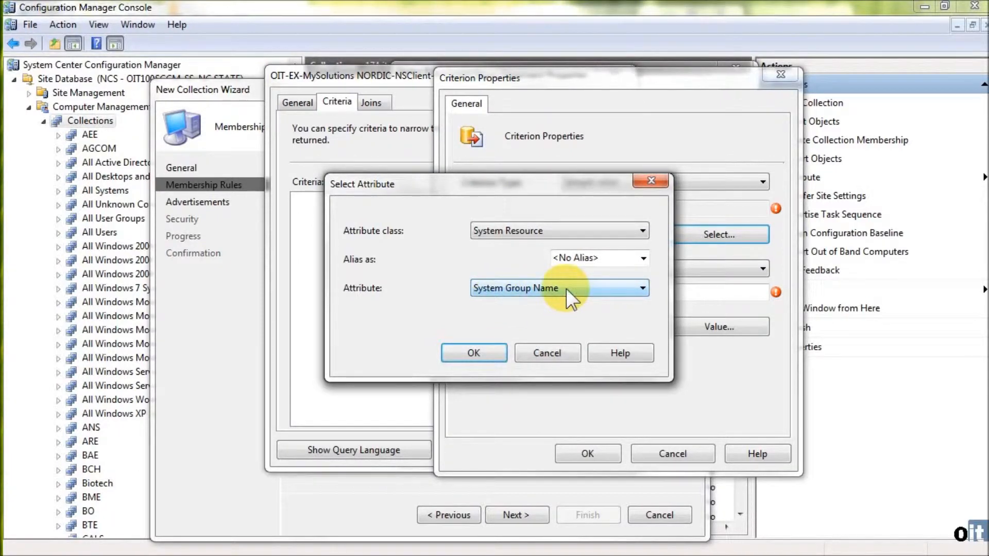
pyautogui.click(472, 352)
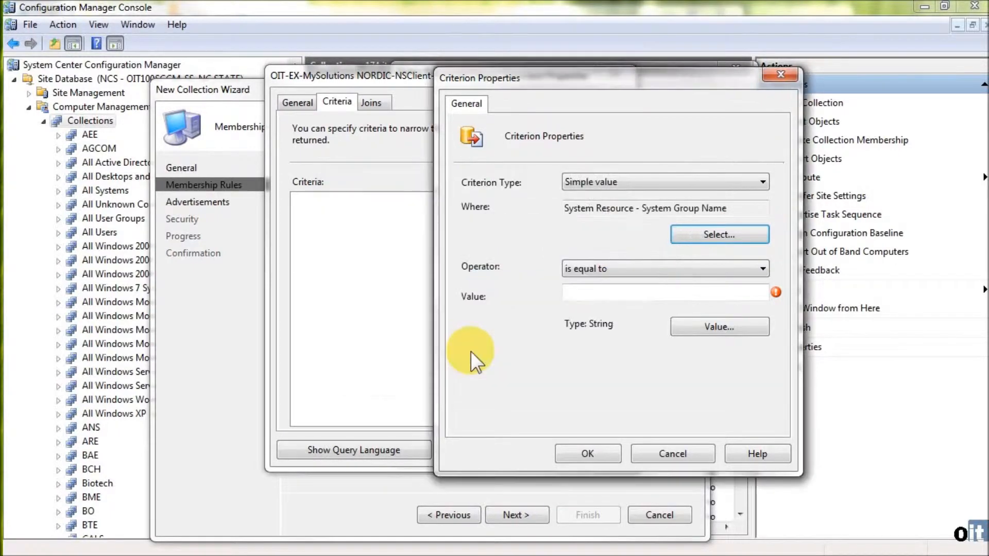
# Step: Keep the operator "is equal to", pick the value WOLFTECH\OIT-EX-NSCLIENT.ORG-NSClientPP-3.8-20100602 and confirm the criterion
pyautogui.click(761, 269)
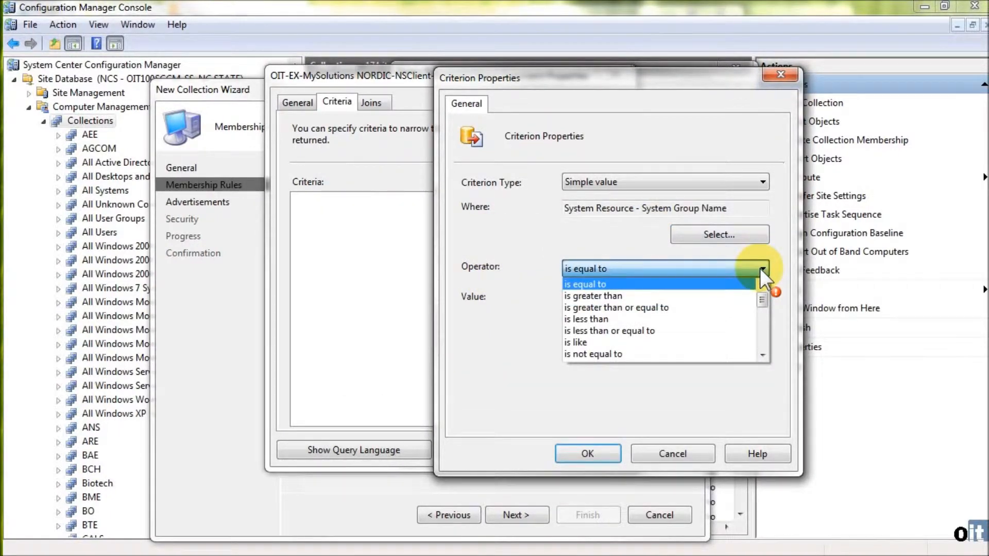
pyautogui.click(761, 269)
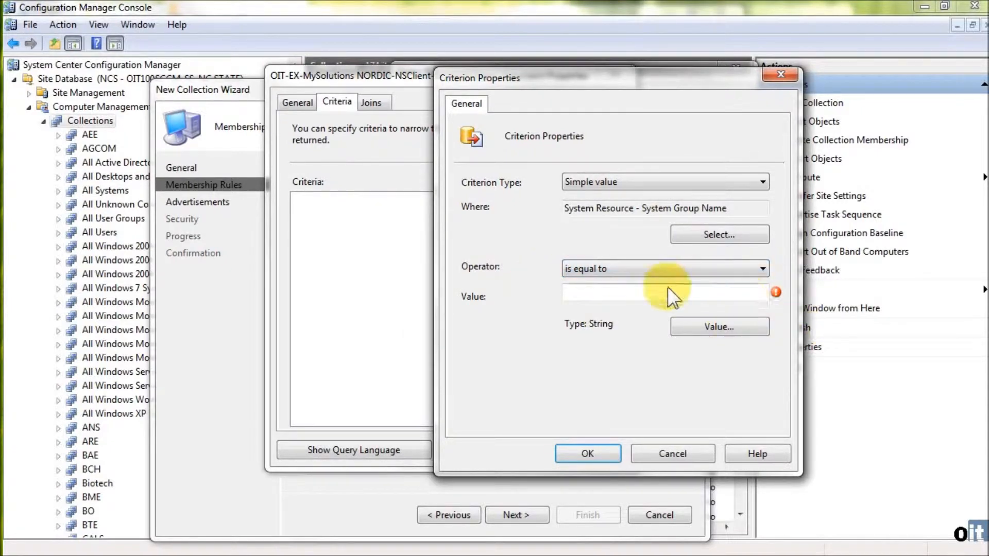
pyautogui.click(635, 296)
pyautogui.click(712, 326)
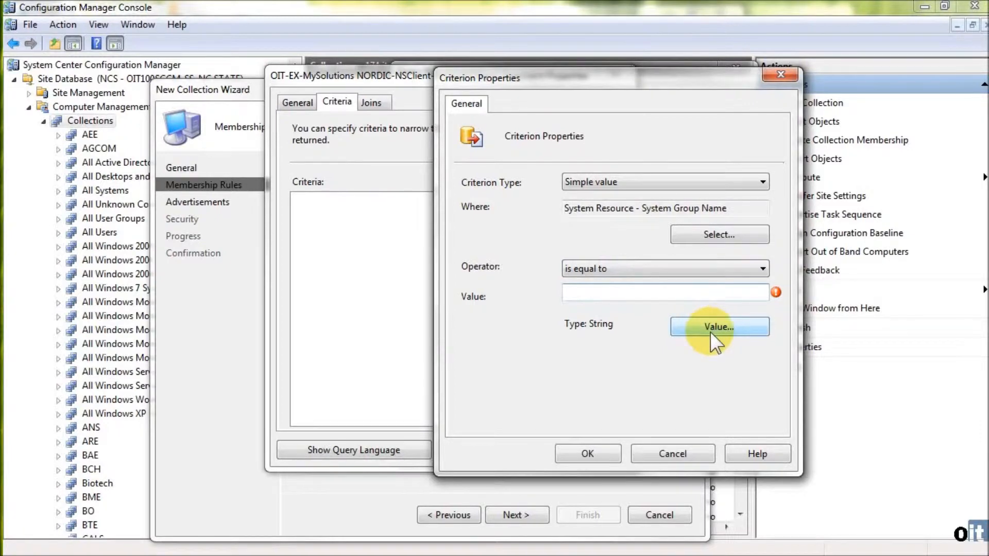
pyautogui.click(710, 334)
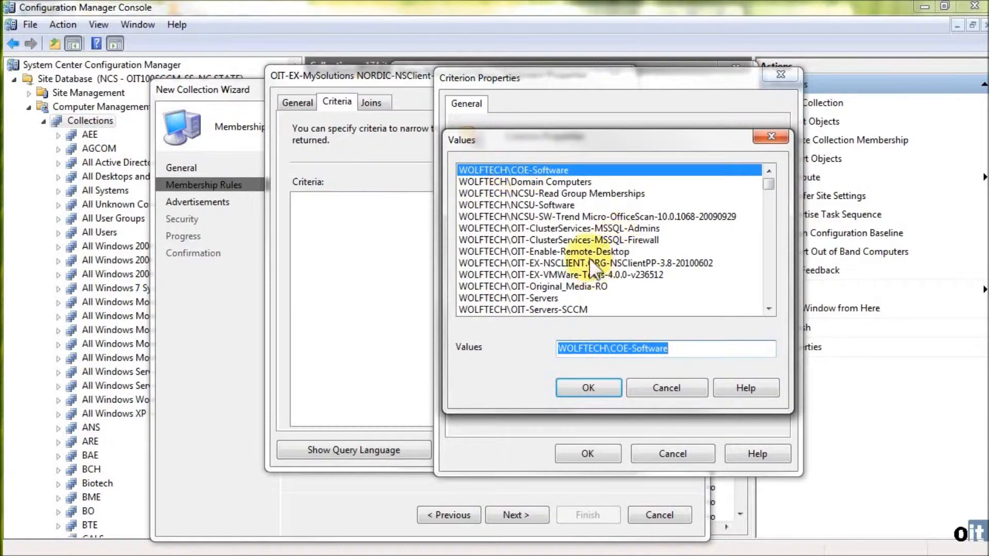
pyautogui.moveTo(769, 183); pyautogui.dragTo(768, 176)
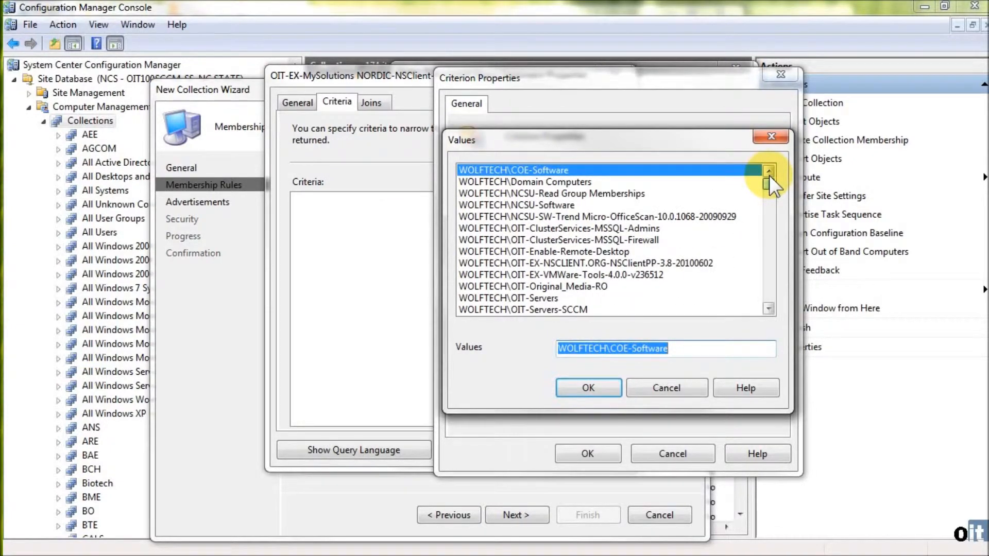
pyautogui.click(672, 264)
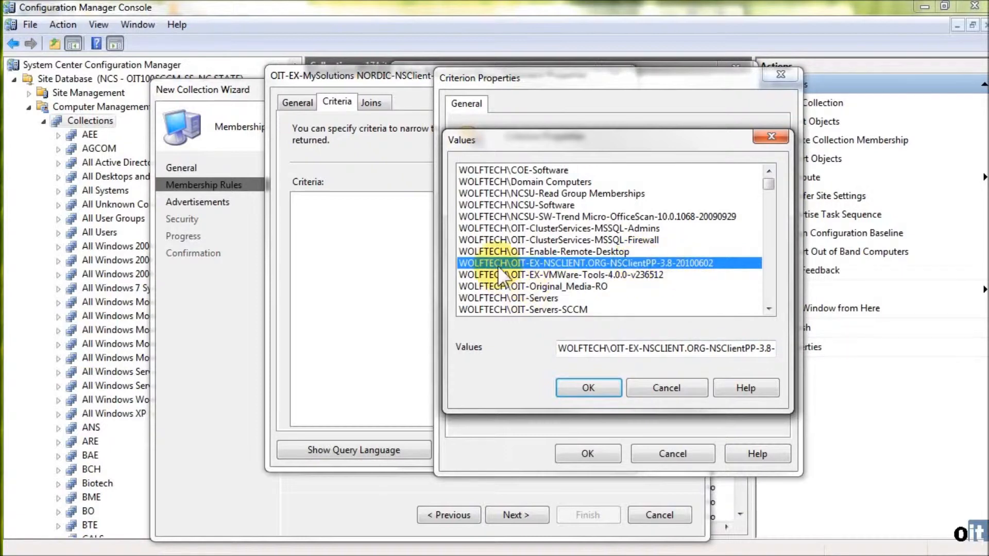
pyautogui.click(594, 383)
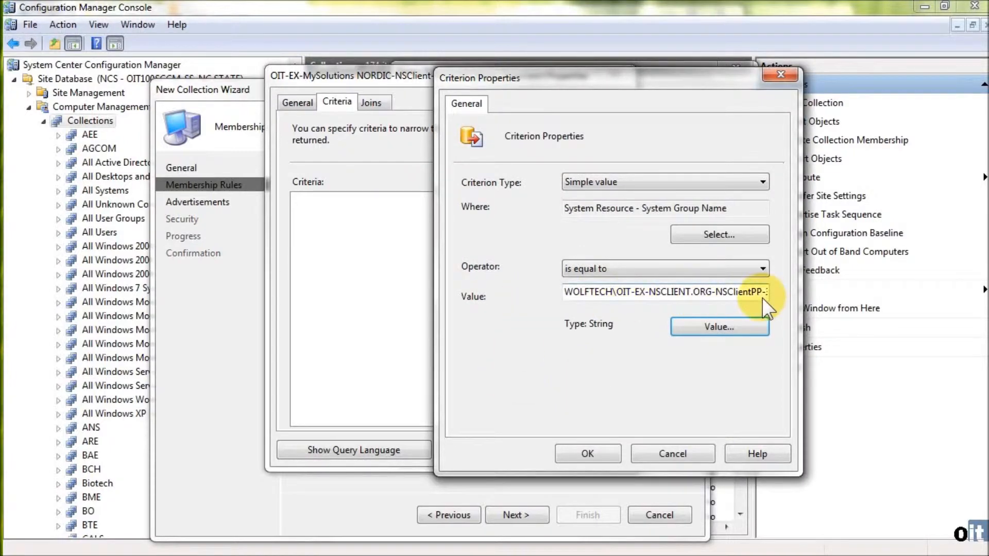
pyautogui.click(597, 456)
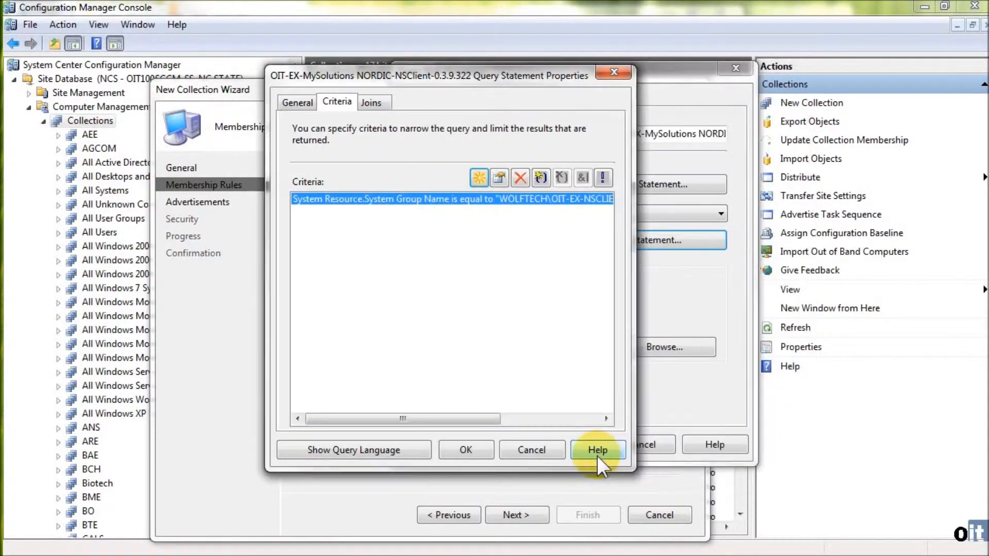
# Step: Display the rule's query statement as WQL and confirm the query
pyautogui.click(346, 451)
pyautogui.click(342, 243)
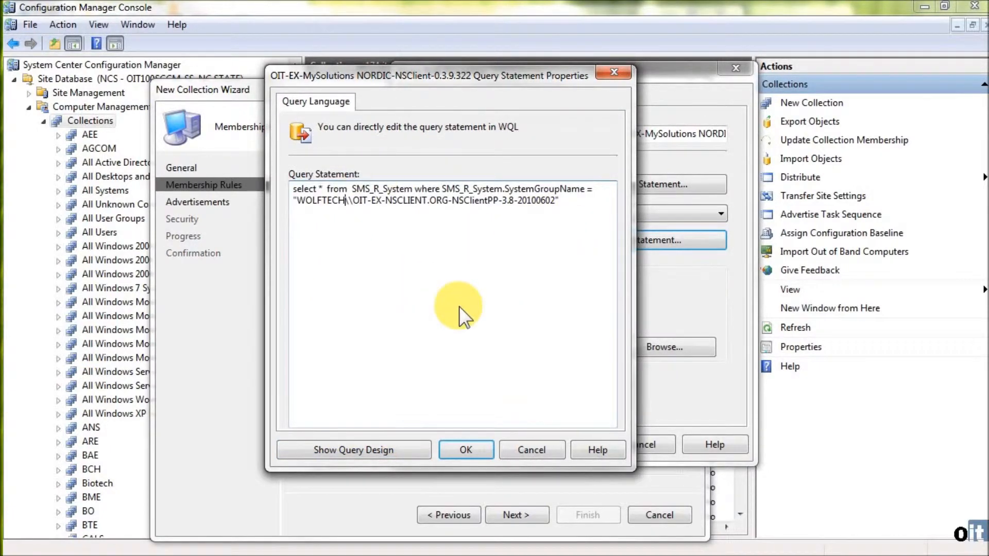
pyautogui.click(462, 447)
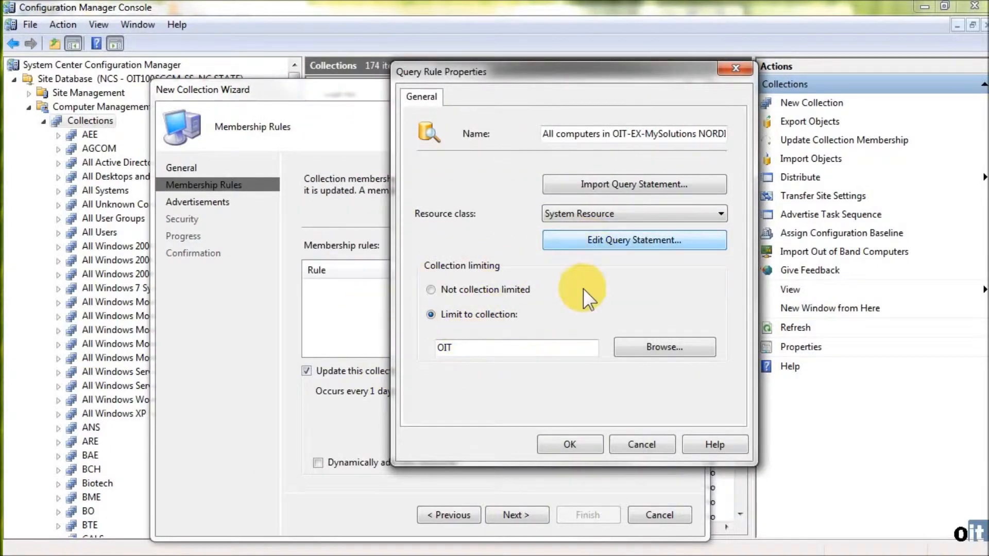
# Step: Reopen the rule's query statement and examine its criterion and the WQL text
pyautogui.click(609, 243)
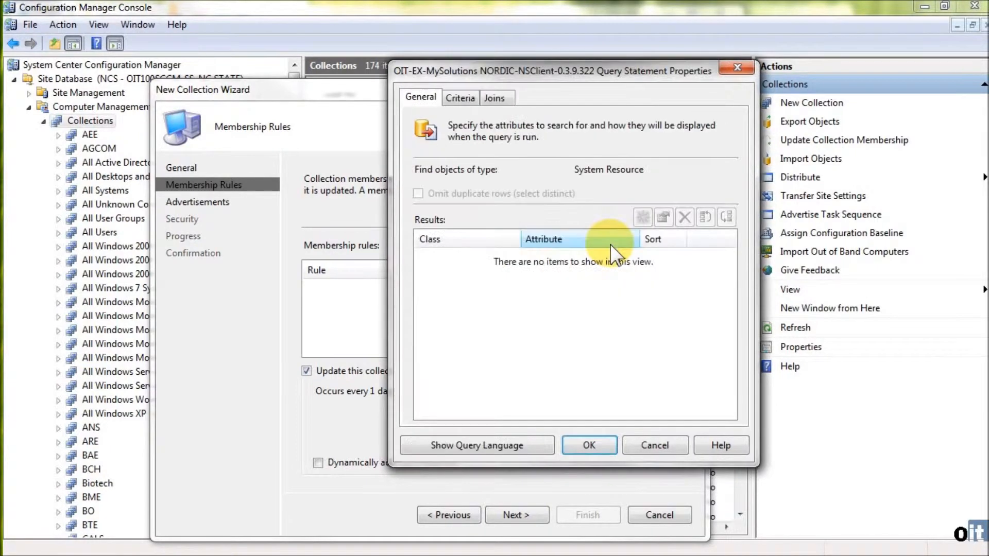
pyautogui.click(460, 98)
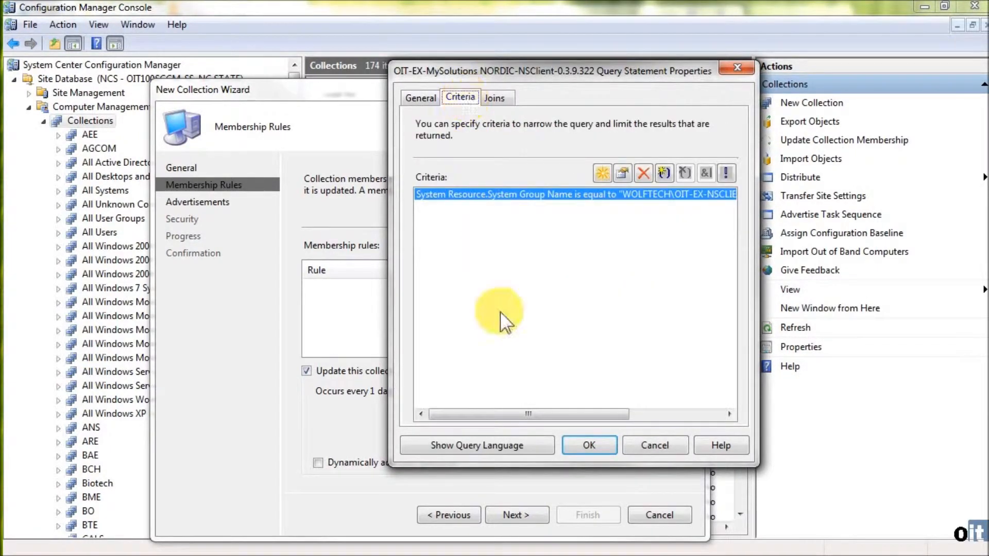
pyautogui.click(481, 446)
pyautogui.click(436, 212)
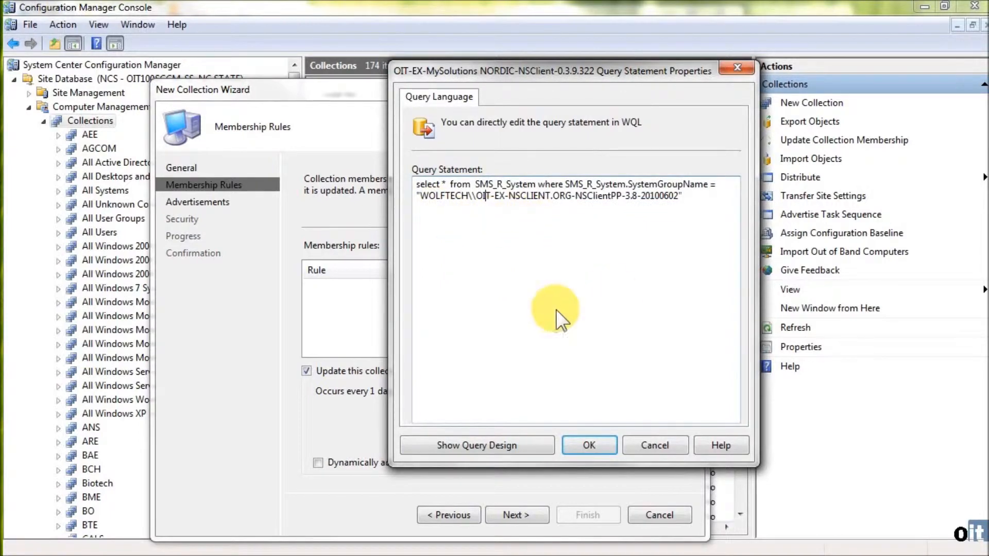
pyautogui.click(595, 431)
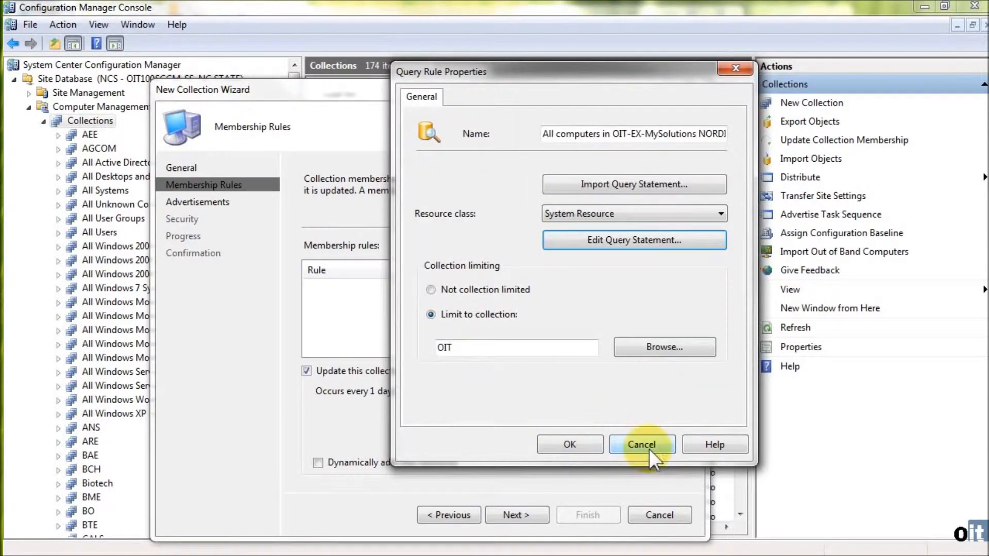
# Step: Confirm the query rule and advance the wizard to the security rights, with Dynamically add new resources enabled
pyautogui.click(592, 446)
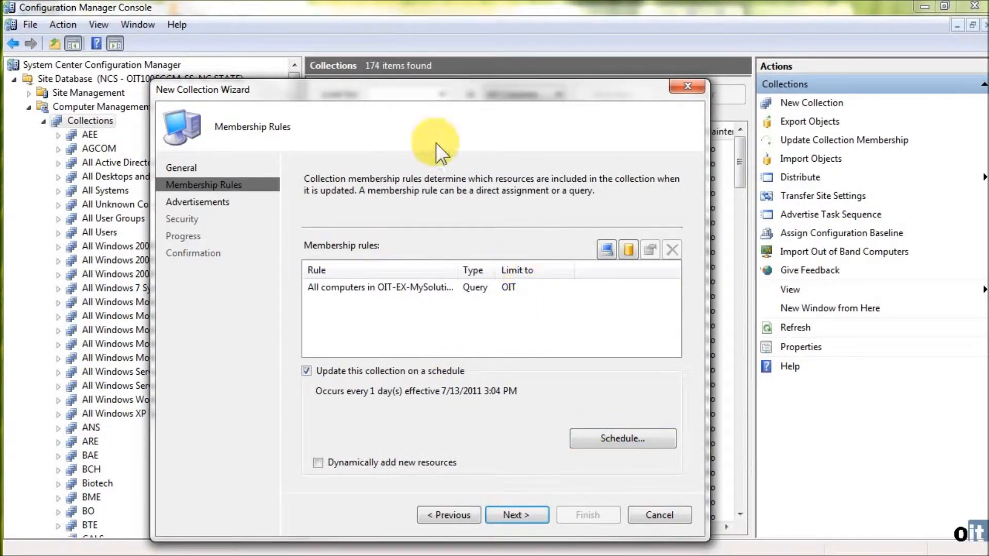
pyautogui.moveTo(417, 83); pyautogui.dragTo(440, 55)
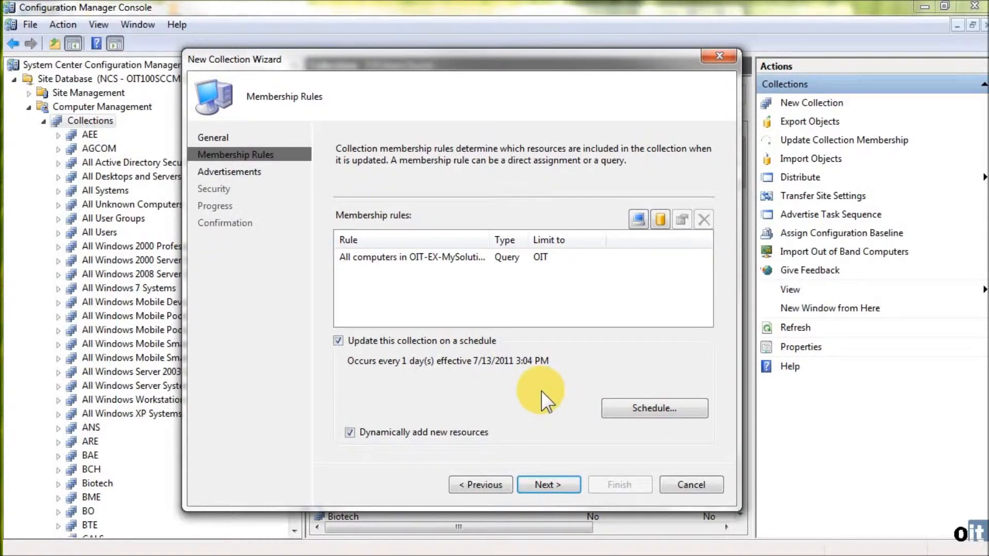
pyautogui.click(548, 484)
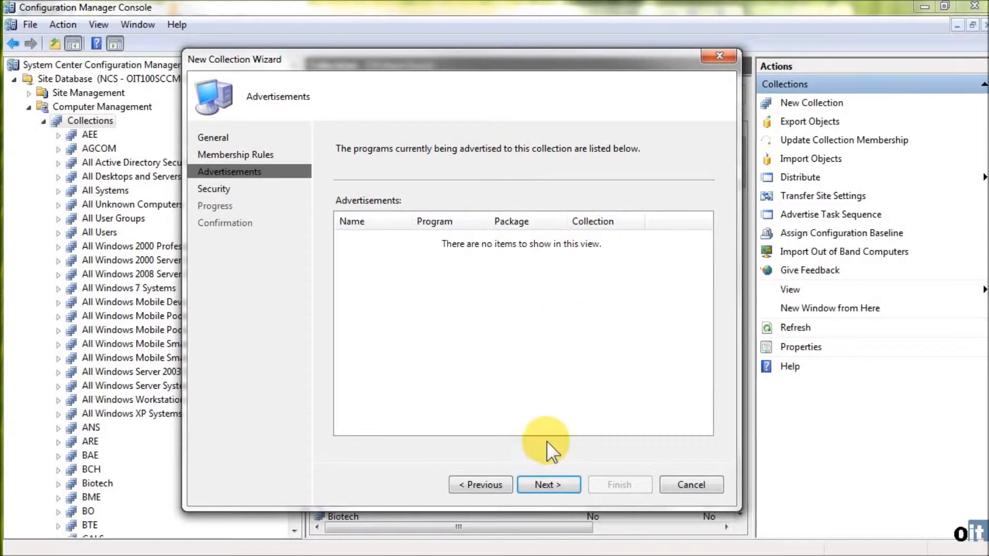
pyautogui.click(553, 481)
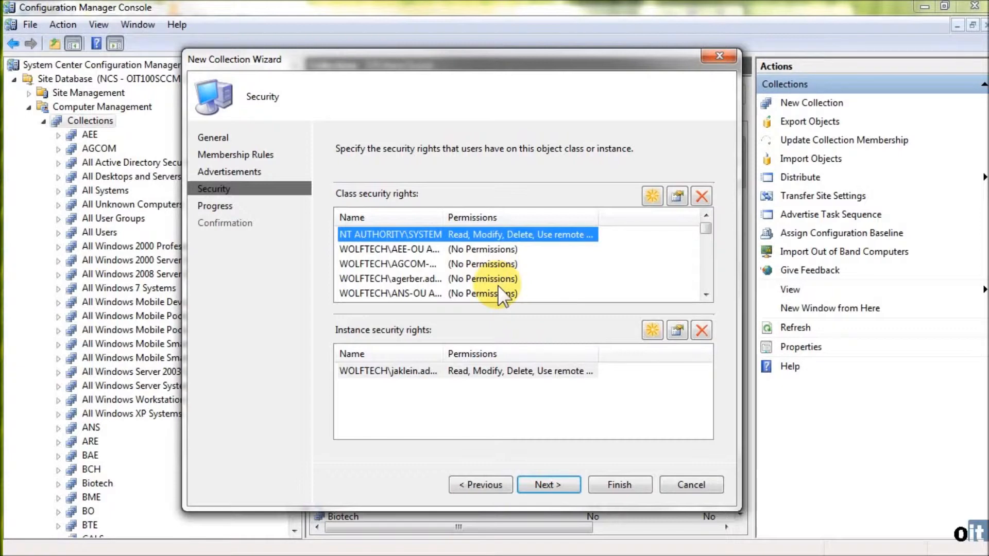
# Step: Widen the instance rights' Name column and start a new instance security right for WOLFTECH\OIT-OU Admins
pyautogui.click(381, 370)
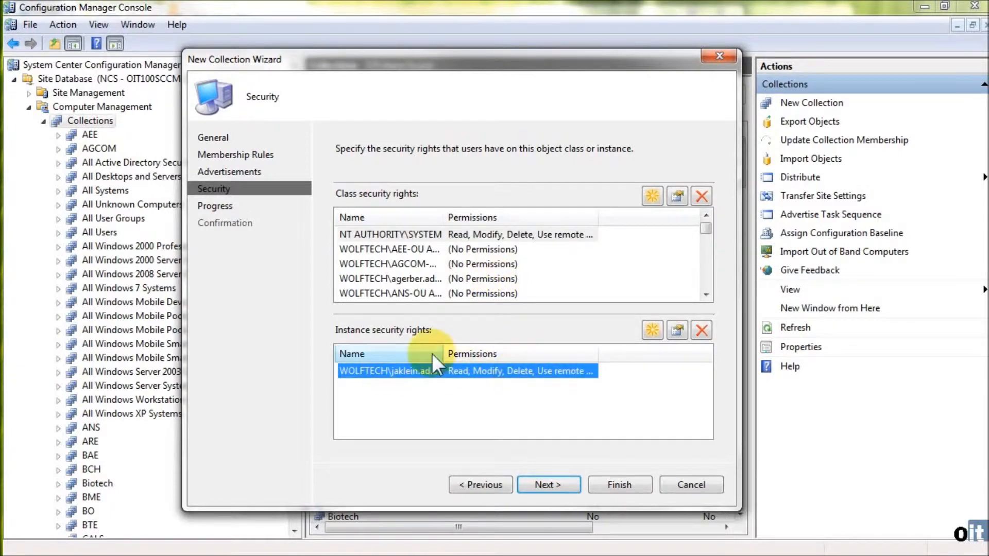
pyautogui.moveTo(444, 351); pyautogui.dragTo(468, 353)
pyautogui.click(652, 330)
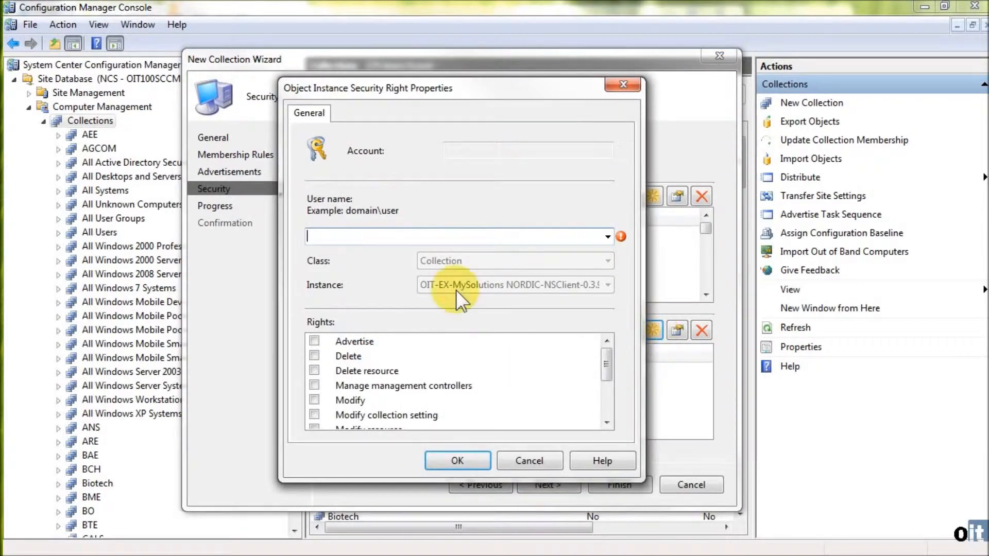
pyautogui.click(608, 237)
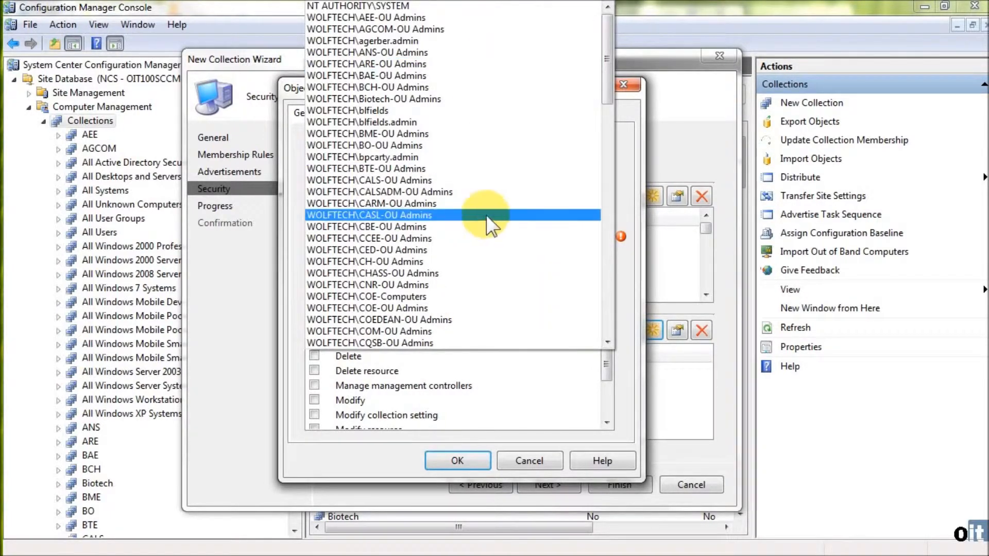
pyautogui.click(420, 308)
pyautogui.click(377, 236)
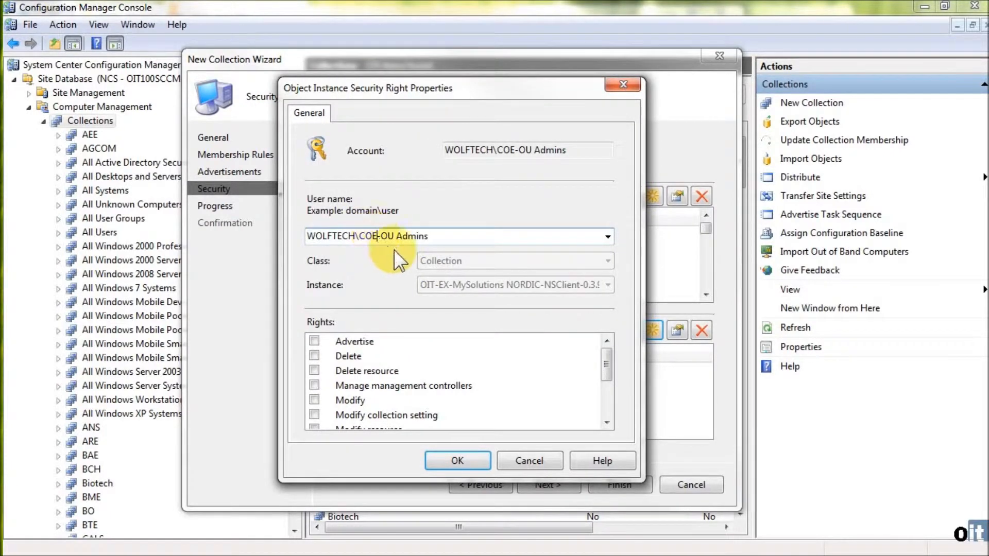
pyautogui.press('BackSpace')
pyautogui.press('BackSpace')
pyautogui.press('BackSpace')
pyautogui.write('OIT')
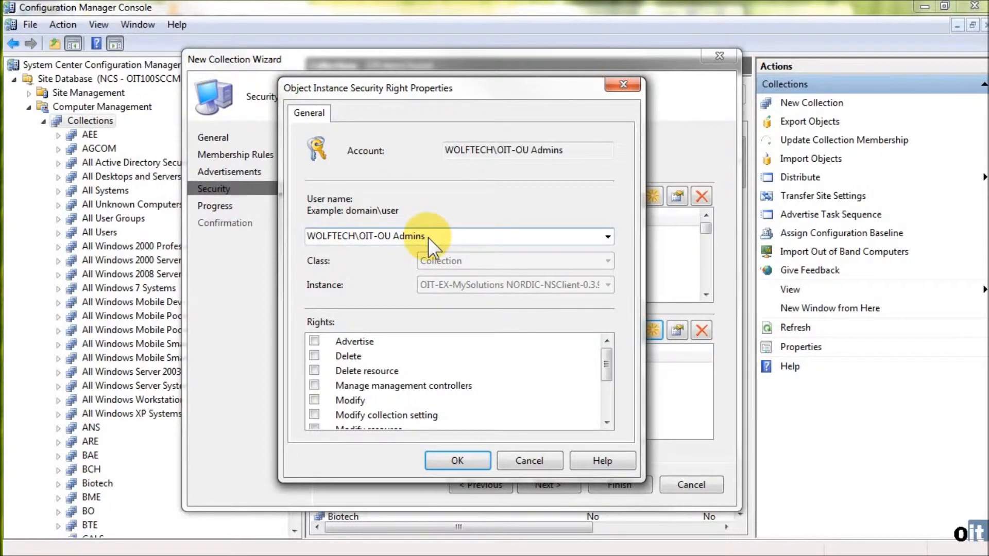
# Step: Grant OIT-OU Admins all listed rights, from Advertise through View management controllers, and confirm the security right
pyautogui.click(314, 341)
pyautogui.click(314, 356)
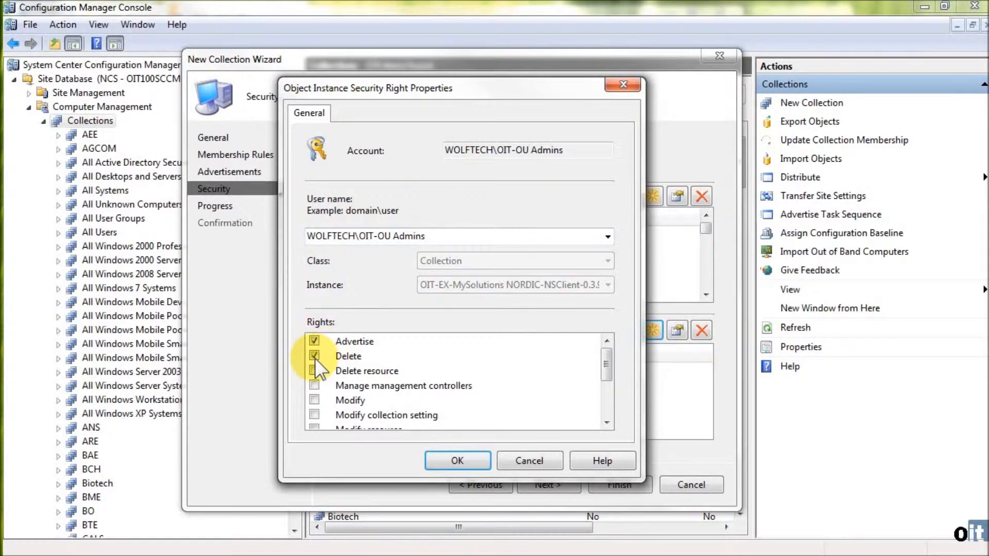
pyautogui.click(314, 370)
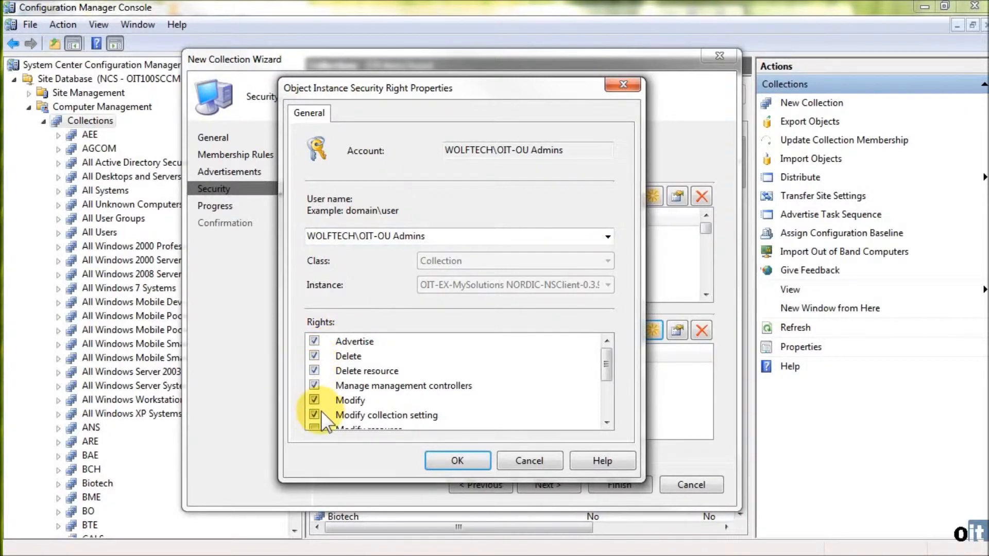
pyautogui.scroll(-2, 320, 411)
pyautogui.click(314, 355)
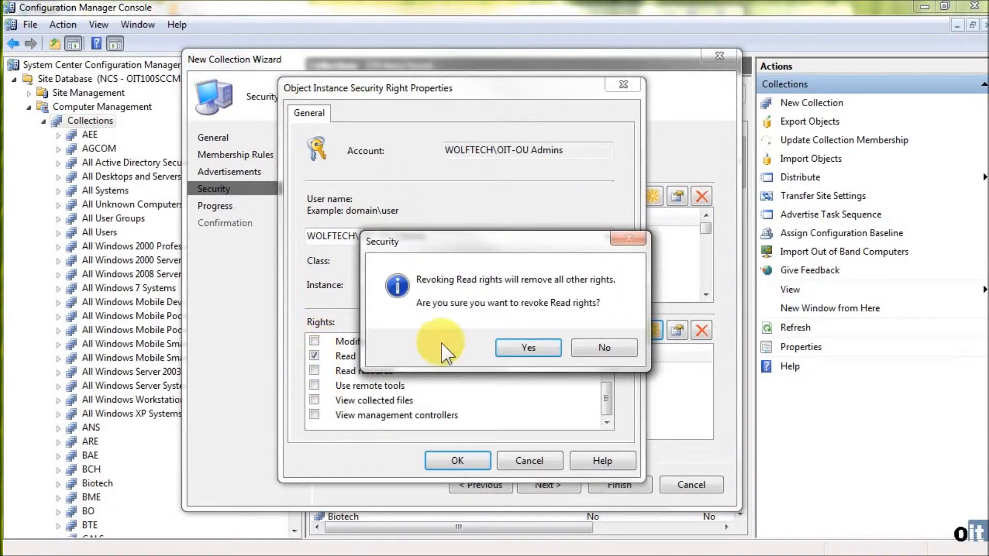
pyautogui.click(515, 349)
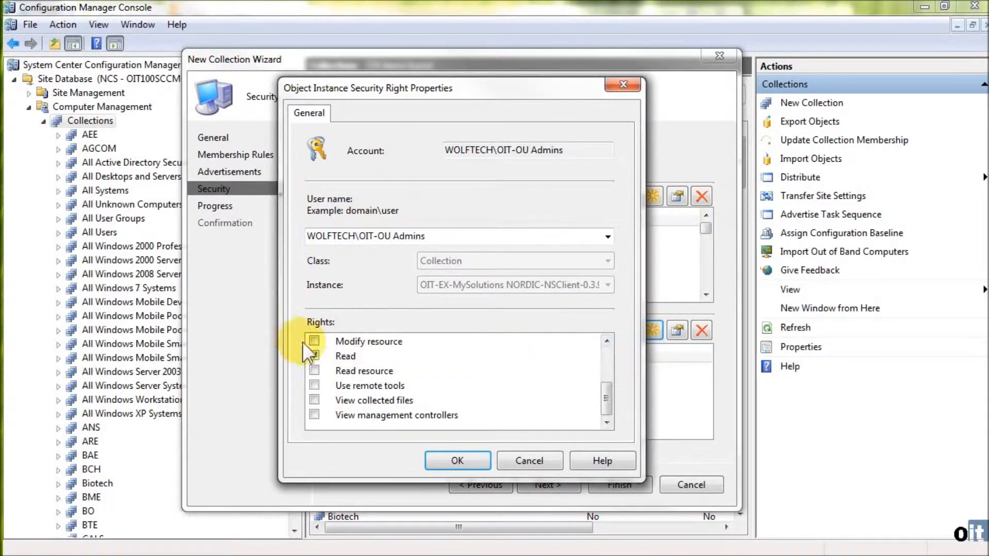
pyautogui.click(314, 370)
pyautogui.click(314, 385)
pyautogui.click(314, 400)
pyautogui.click(314, 415)
pyautogui.scroll(2, 382, 408)
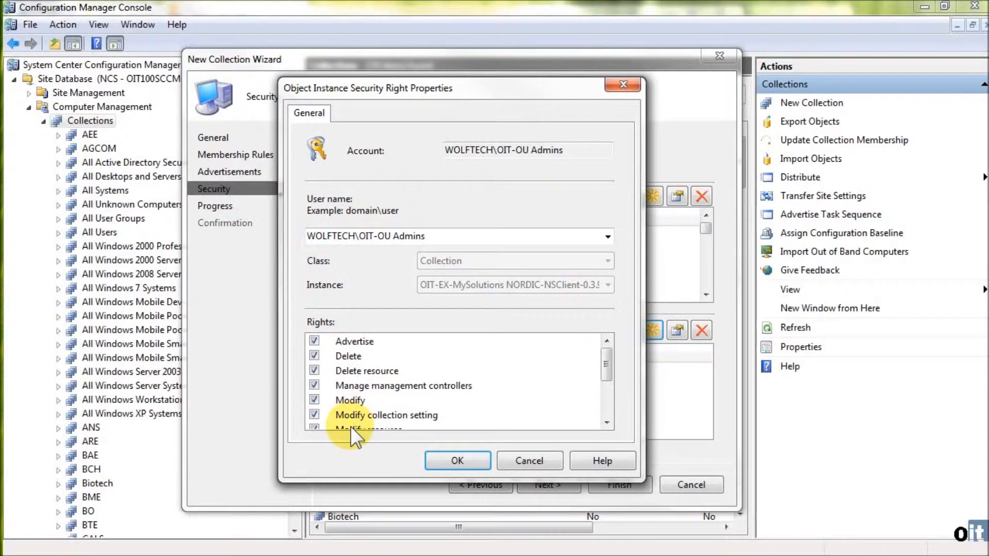
pyautogui.click(458, 460)
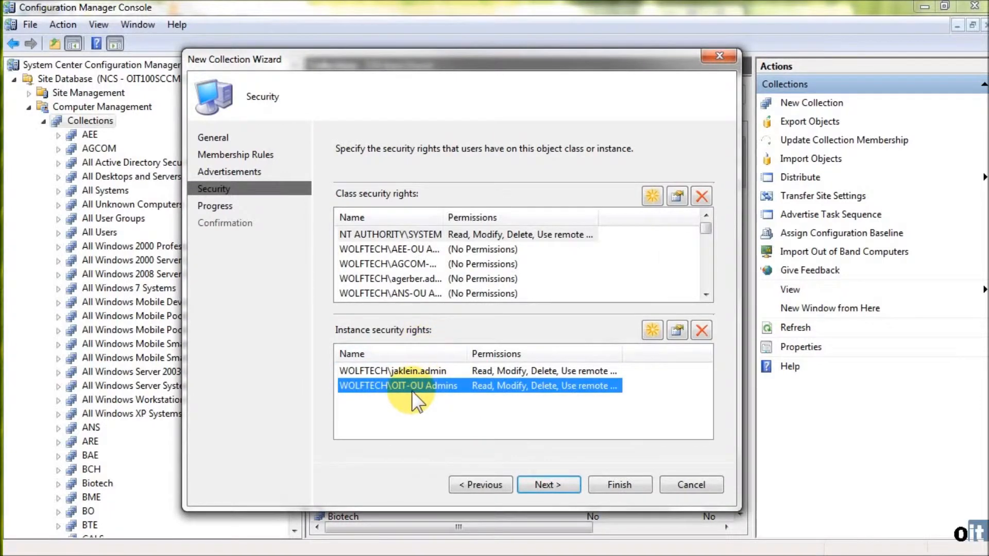
# Step: Widen the Permissions column of the instance security rights and compare the permissions of both entries
pyautogui.click(448, 372)
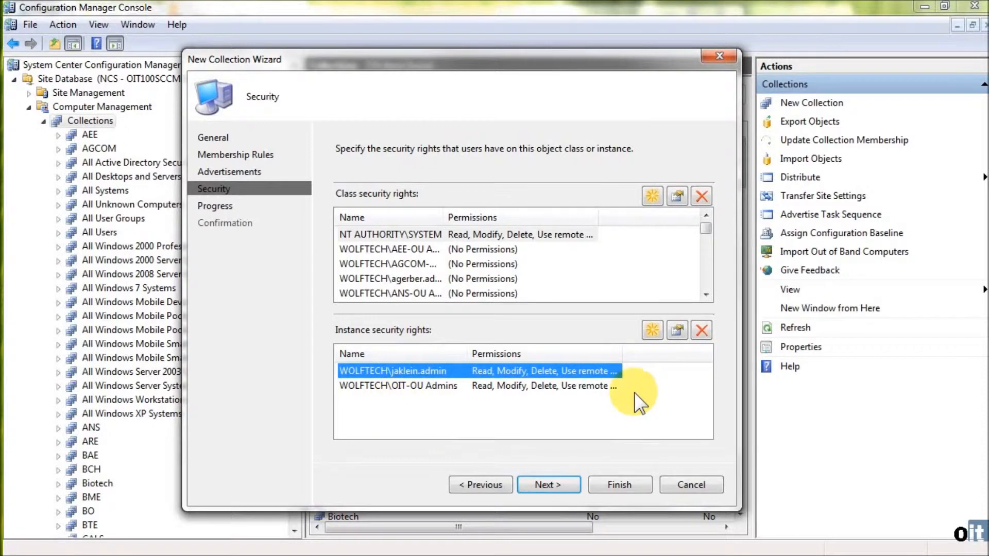
pyautogui.moveTo(622, 354); pyautogui.dragTo(682, 358)
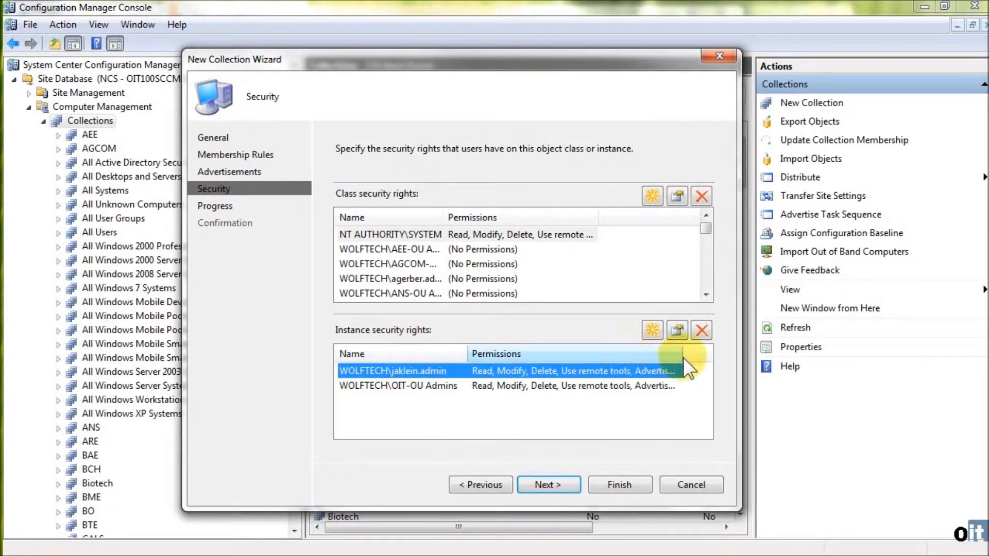
pyautogui.click(394, 386)
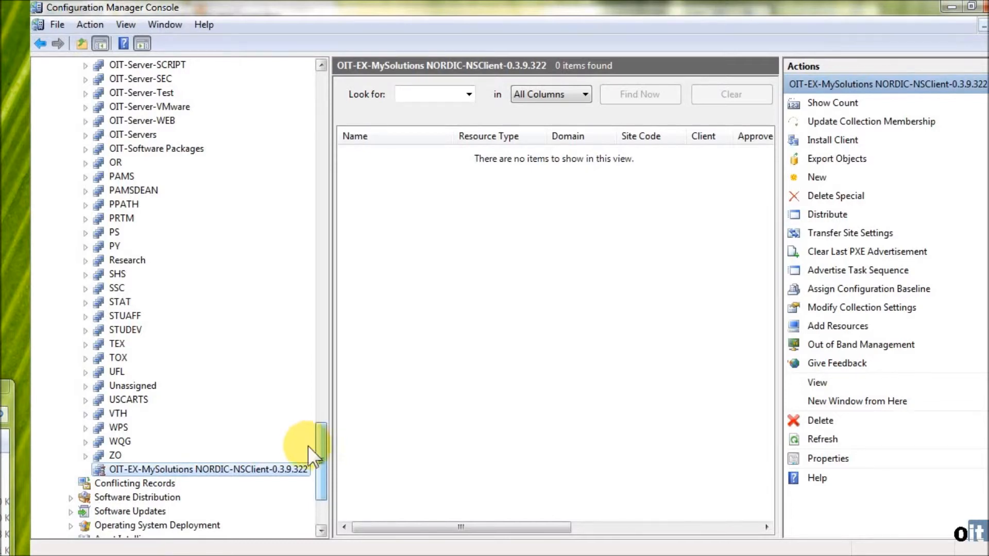
# Step: Expand the OIT-Software Packages collection, examine its membership rules in the properties, and close them without changes
pyautogui.click(86, 148)
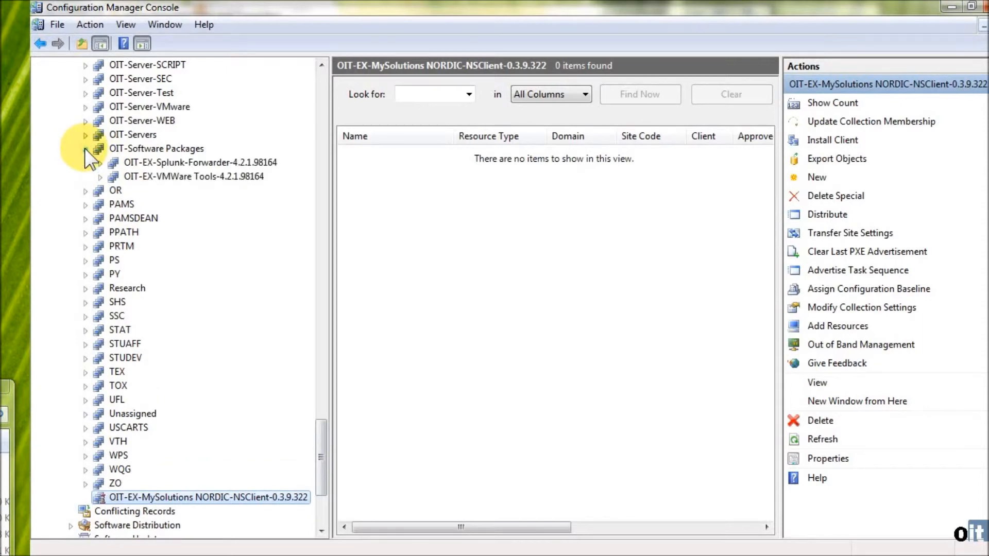
pyautogui.click(181, 150)
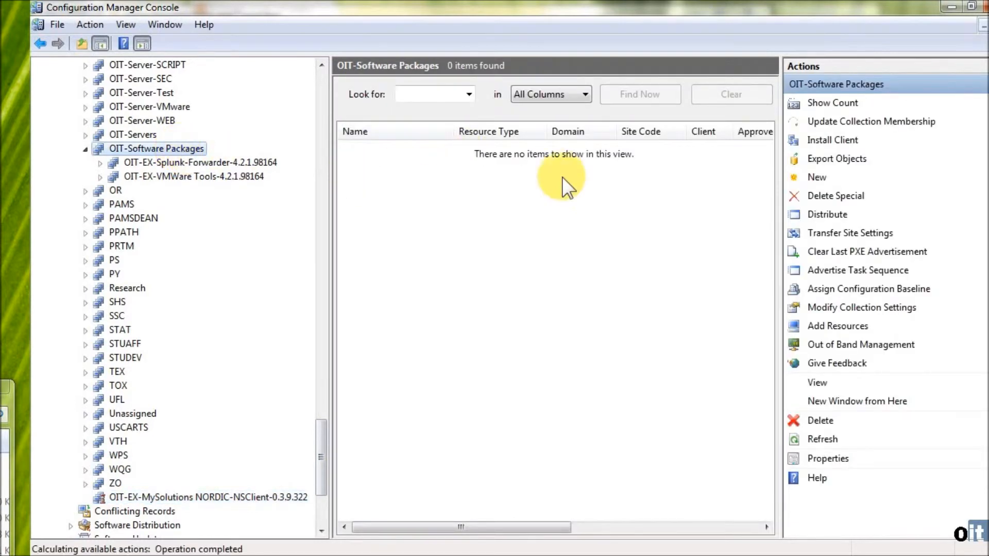
pyautogui.rightClick(177, 147)
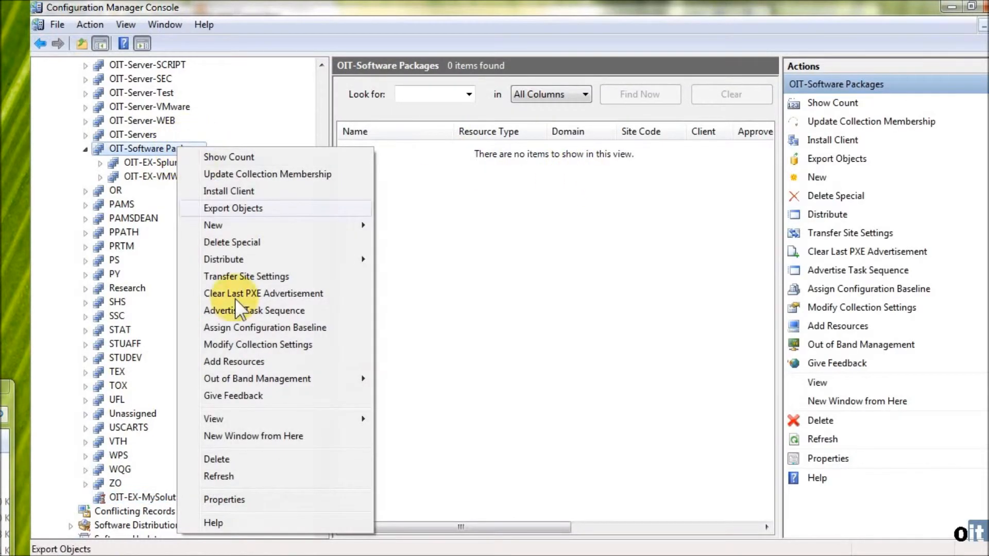
pyautogui.click(242, 499)
pyautogui.click(437, 108)
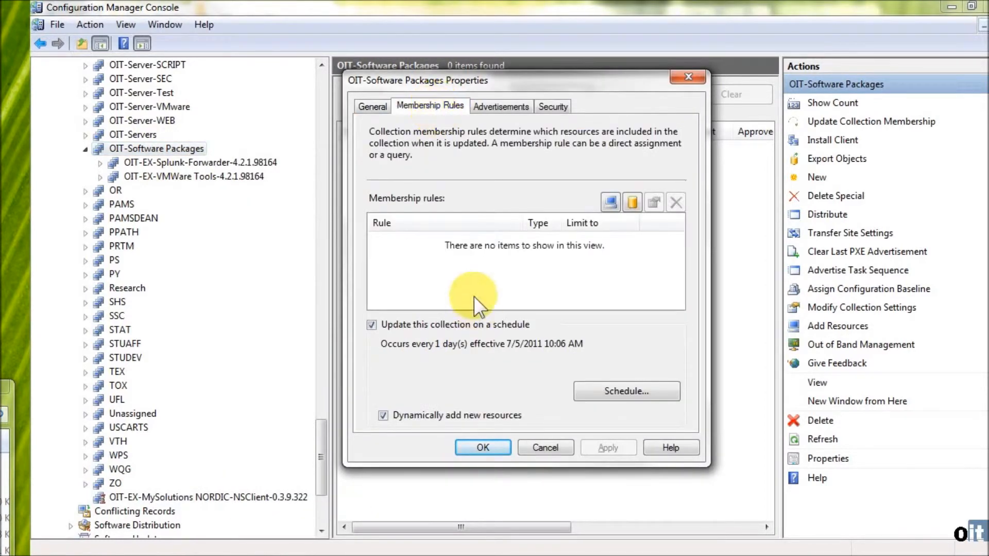
pyautogui.click(550, 447)
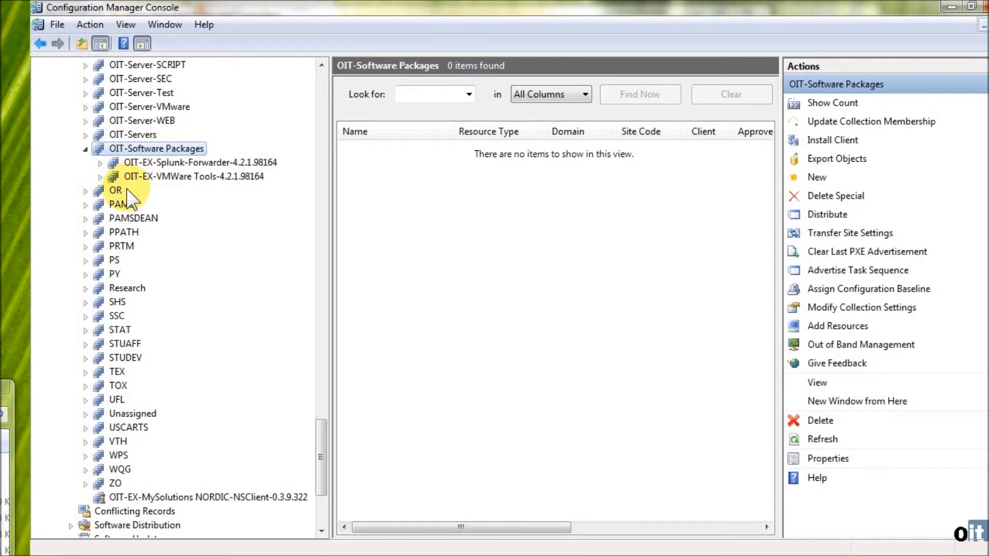
# Step: Link the existing OIT-EX-MySolutions NORDIC-NSClient-0.3.9.322 collection under OIT-Software Packages
pyautogui.rightClick(135, 147)
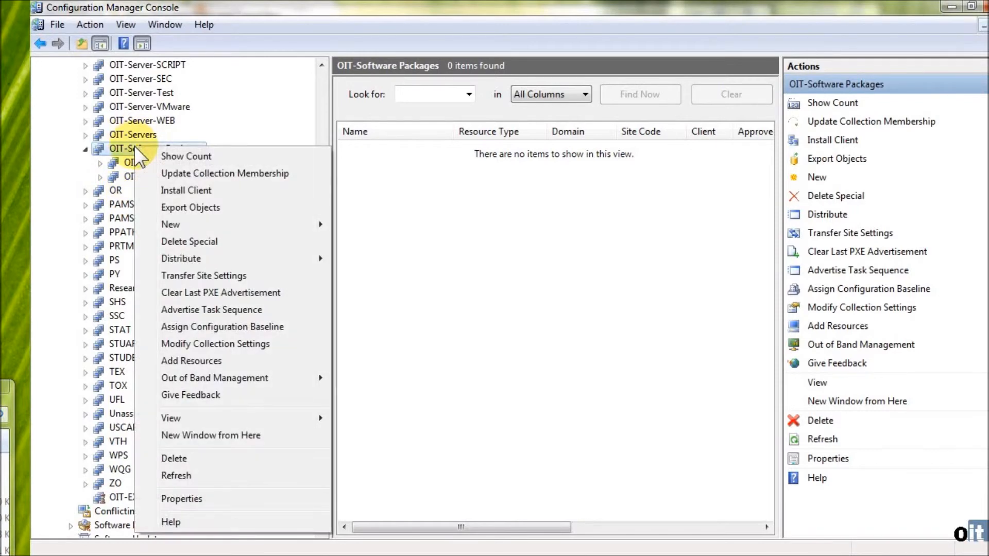
pyautogui.moveTo(212, 221)
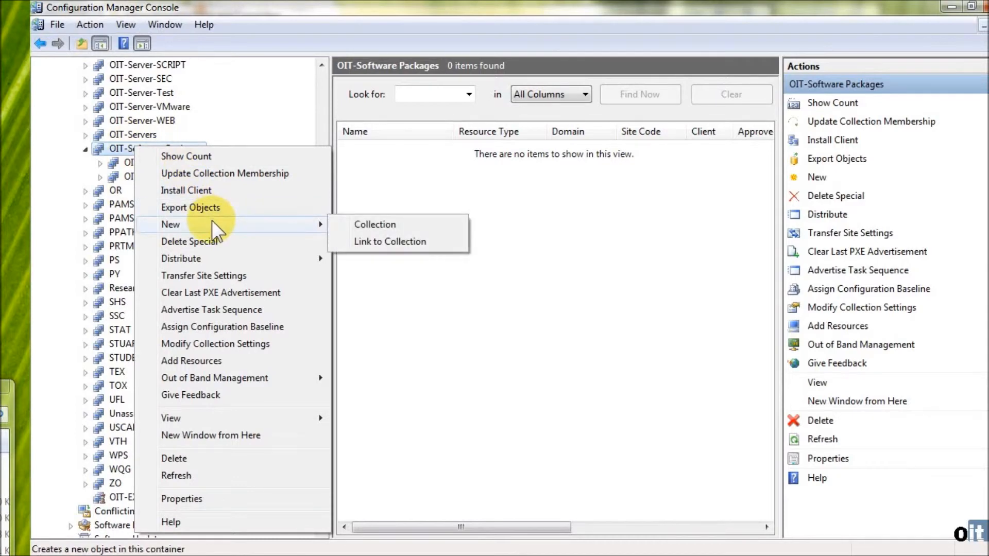
pyautogui.click(407, 245)
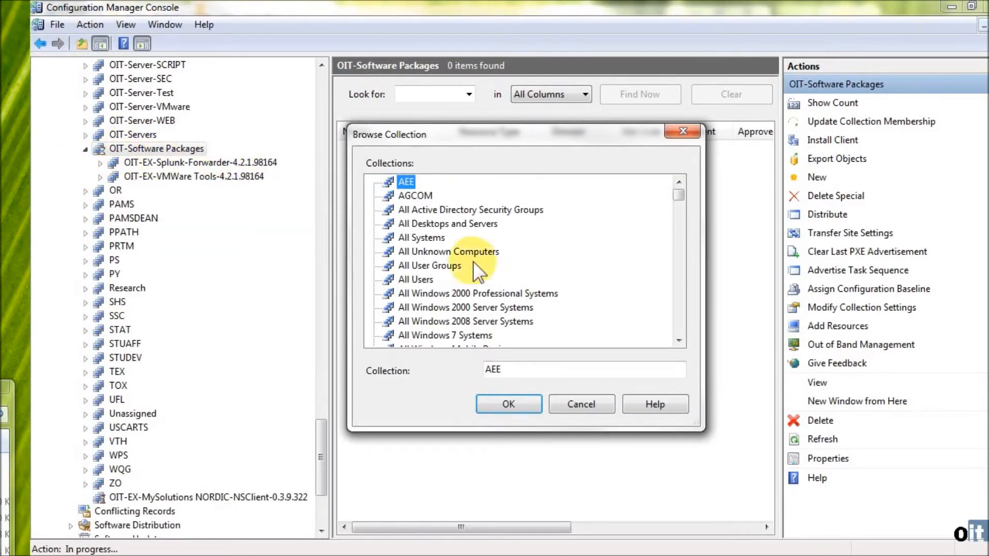
pyautogui.scroll(-10, 515, 267)
pyautogui.scroll(-15, 478, 284)
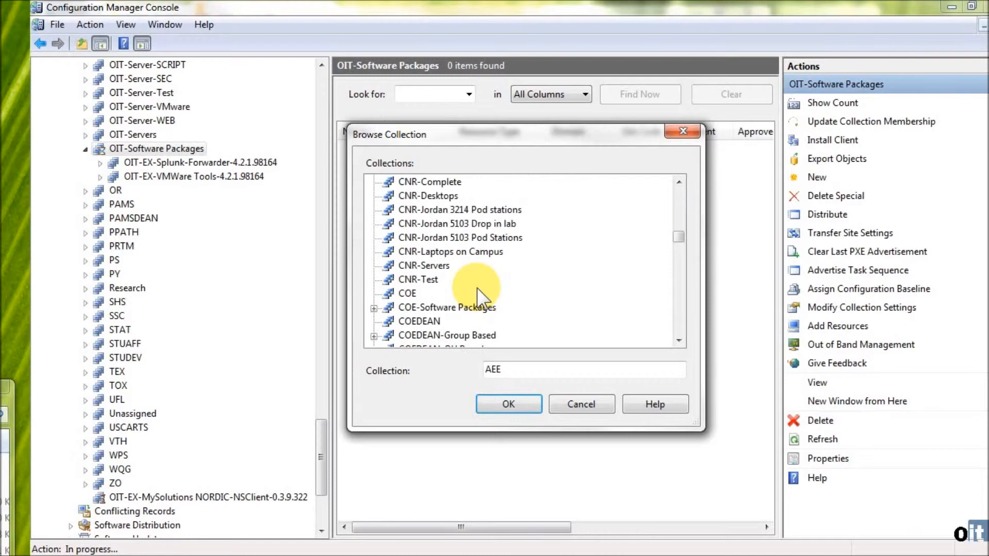
pyautogui.scroll(-10, 473, 281)
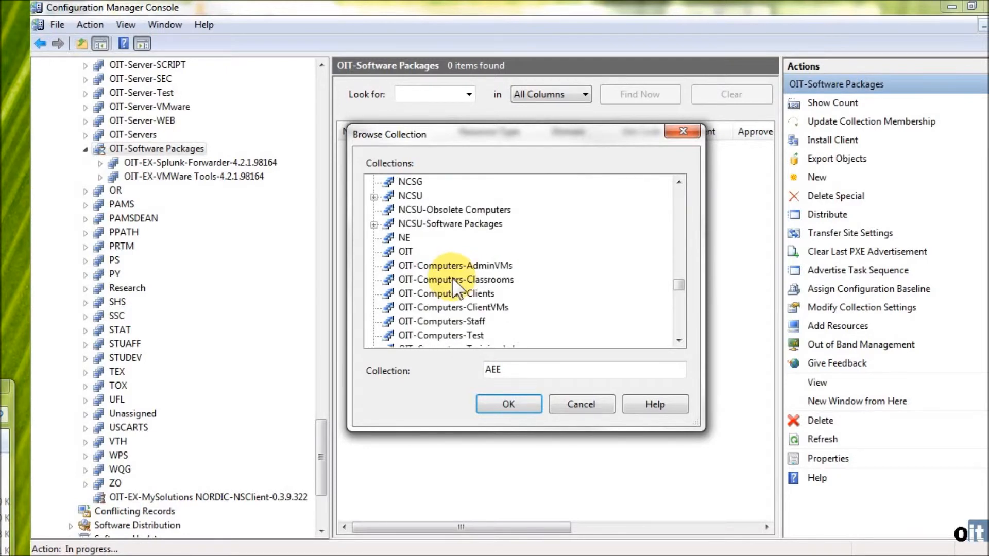
pyautogui.click(473, 307)
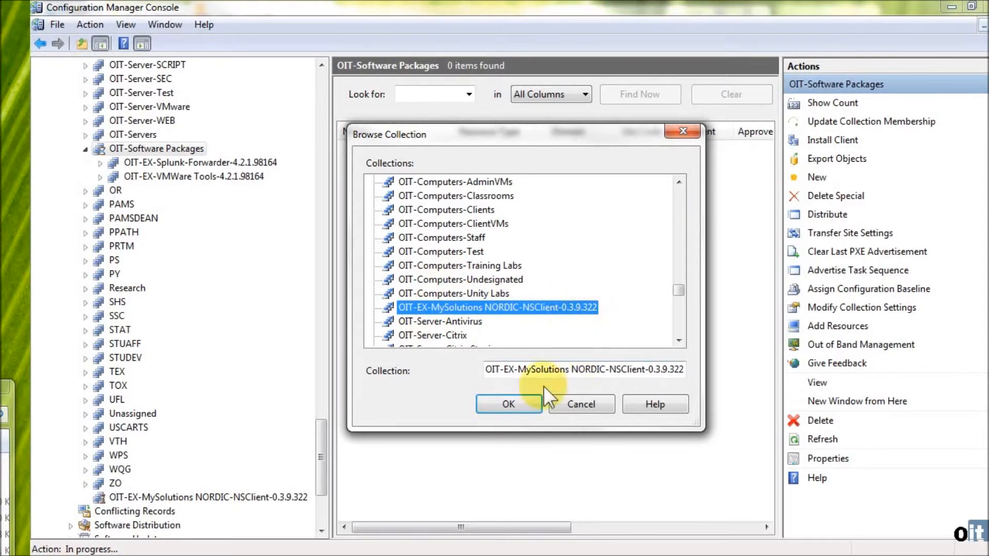
pyautogui.click(513, 404)
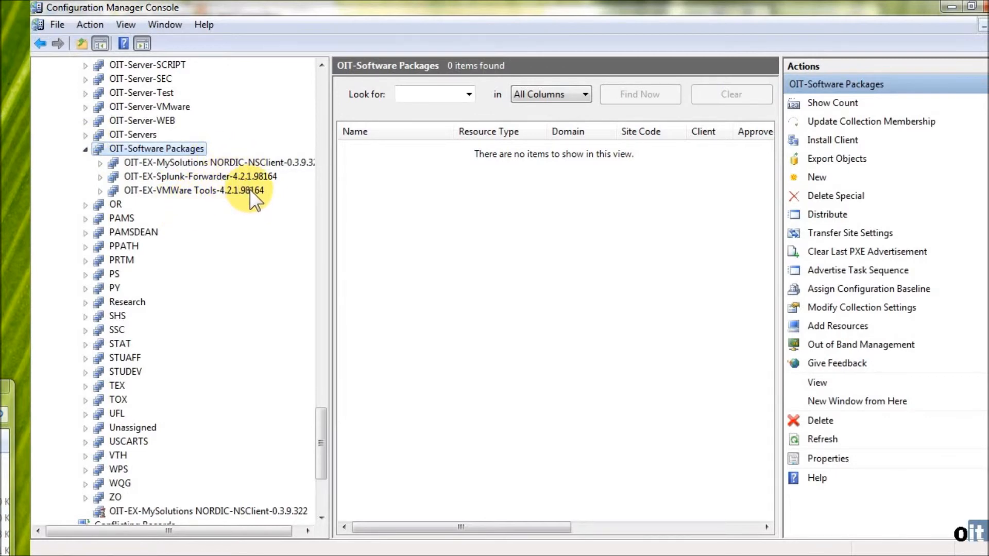
# Step: Compare the collection IDs in the properties of the linked NSClient collection and its top-level instance, closing both without changes
pyautogui.click(203, 161)
pyautogui.rightClick(203, 161)
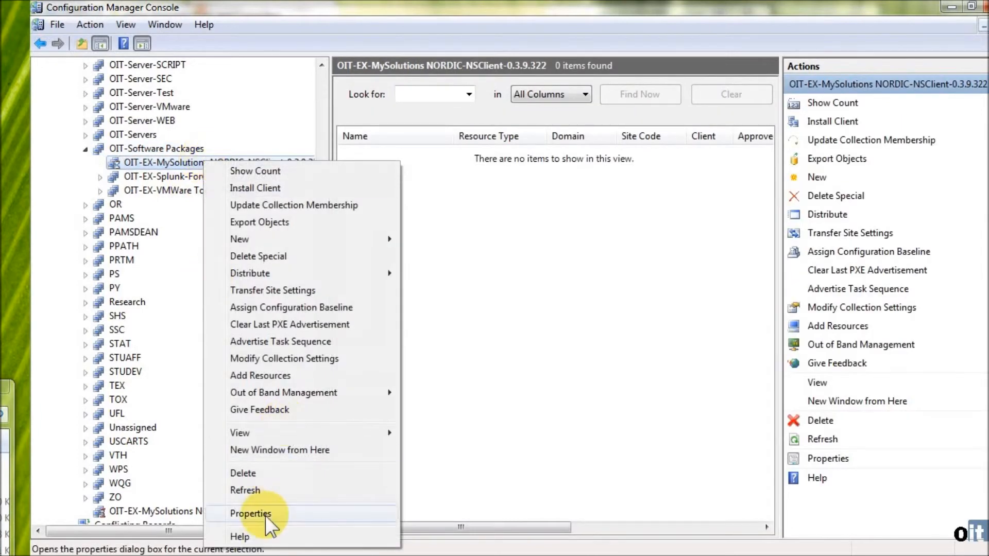
pyautogui.click(264, 514)
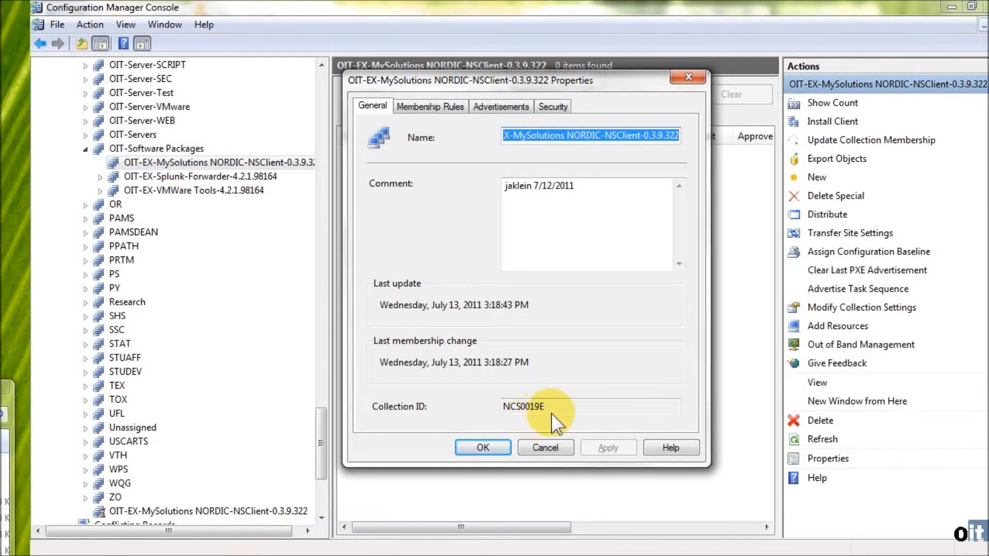
pyautogui.click(549, 447)
pyautogui.rightClick(224, 511)
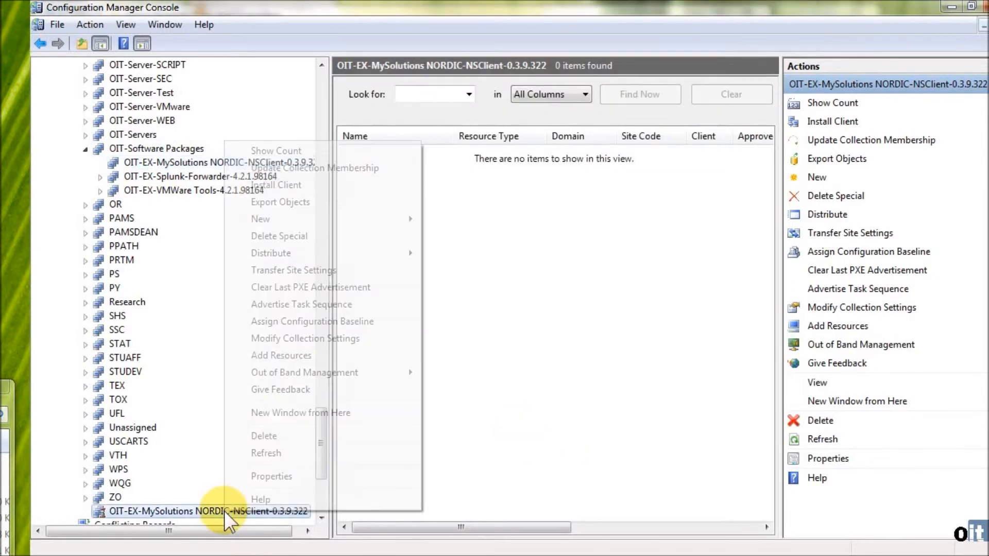
pyautogui.click(279, 471)
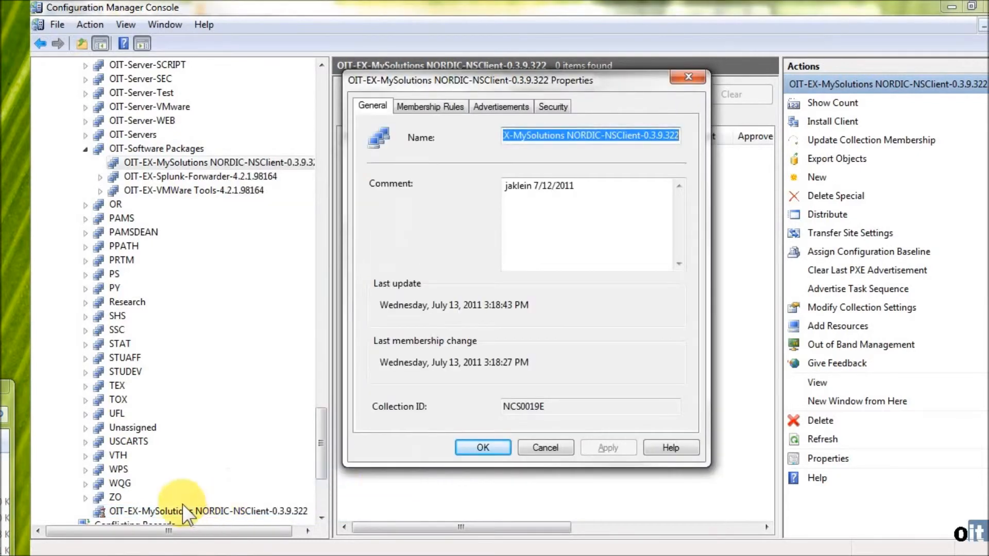
pyautogui.click(551, 407)
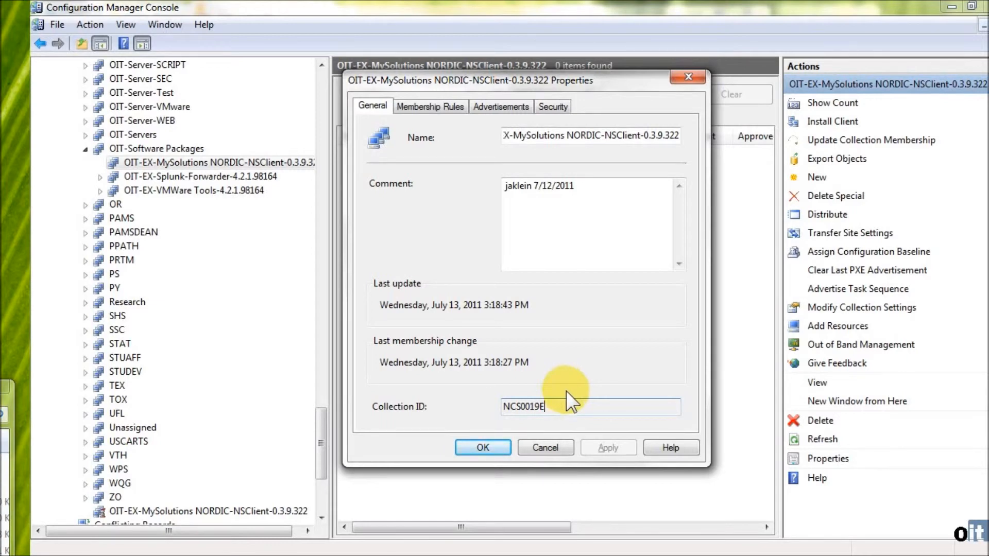
pyautogui.click(546, 444)
# Step: Delete only the top-level instance of OIT-EX-MySolutions NORDIC-NSClient-0.3.9.322 with the Delete Collection Wizard
pyautogui.click(149, 508)
pyautogui.rightClick(149, 509)
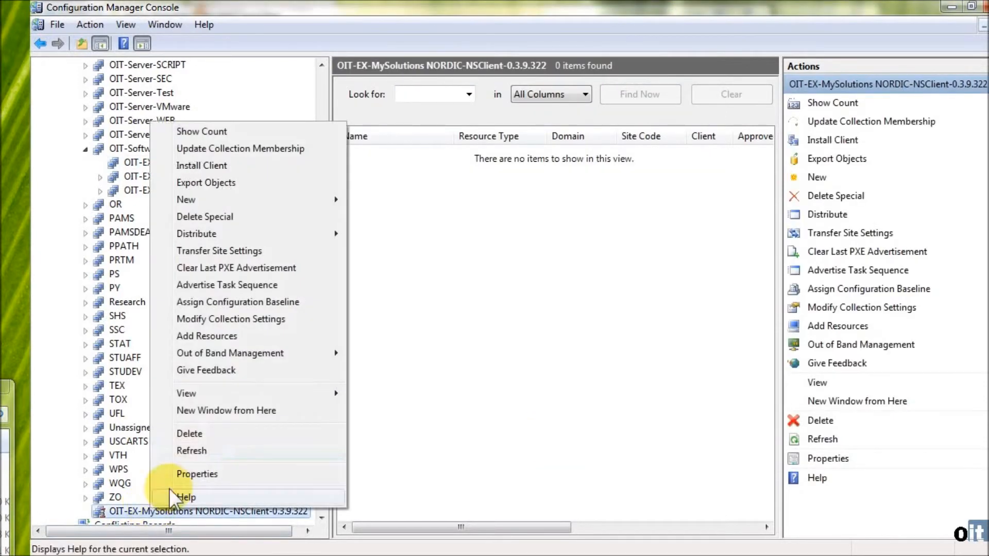
pyautogui.click(199, 433)
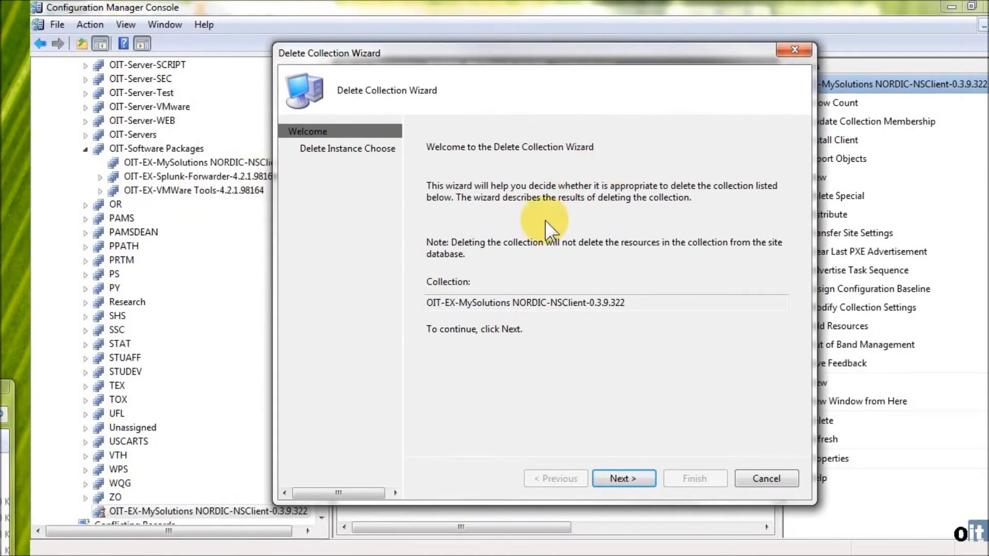
pyautogui.click(623, 477)
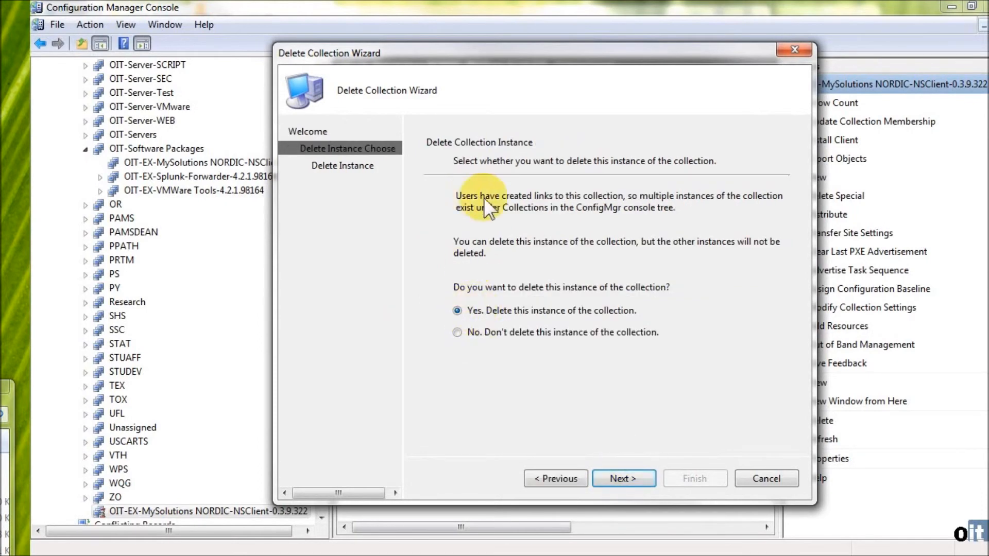
pyautogui.click(624, 479)
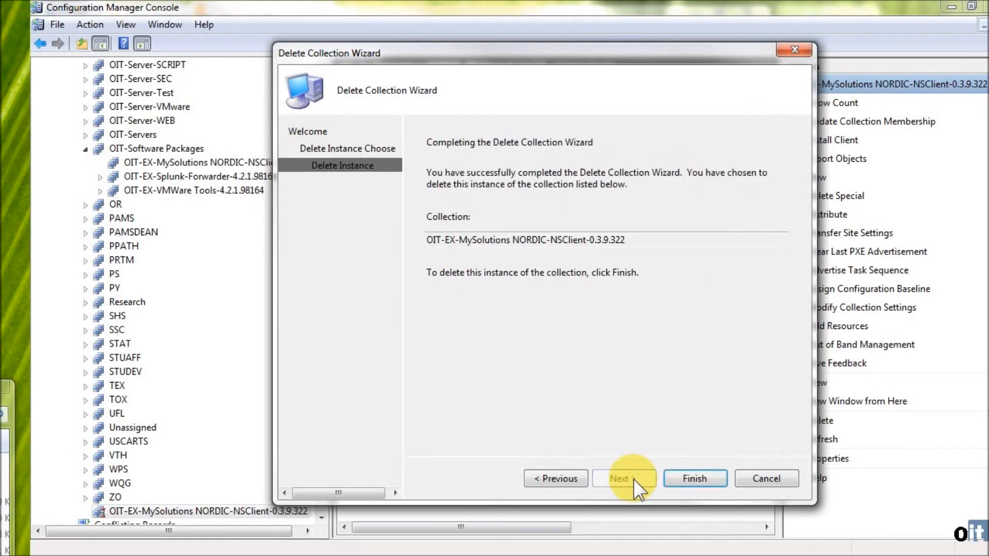
pyautogui.click(705, 479)
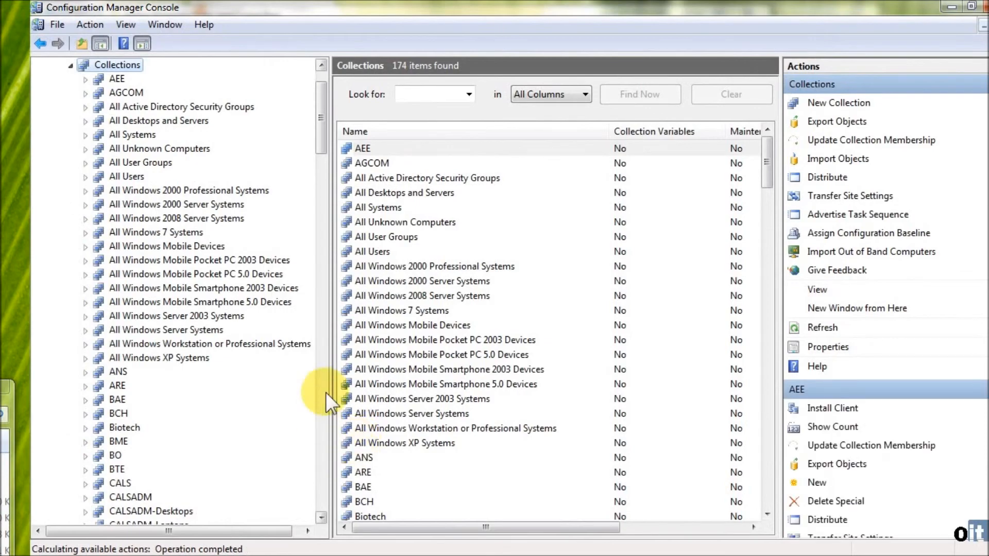
# Step: Locate the remaining NSClient collection under OIT-Software Packages and display its contents
pyautogui.scroll(-20, 232, 391)
pyautogui.scroll(-20, 232, 386)
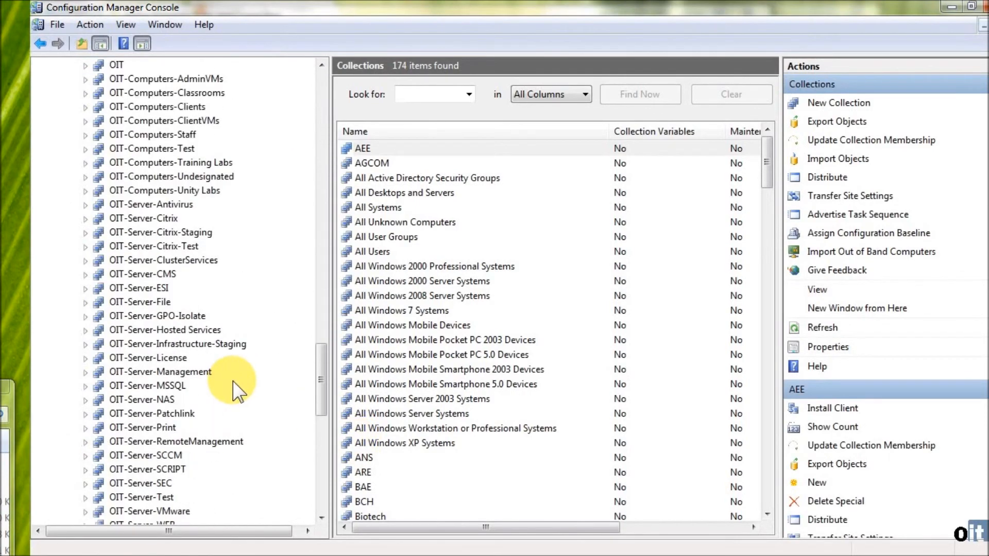
pyautogui.scroll(-9, 234, 391)
pyautogui.scroll(5, 236, 402)
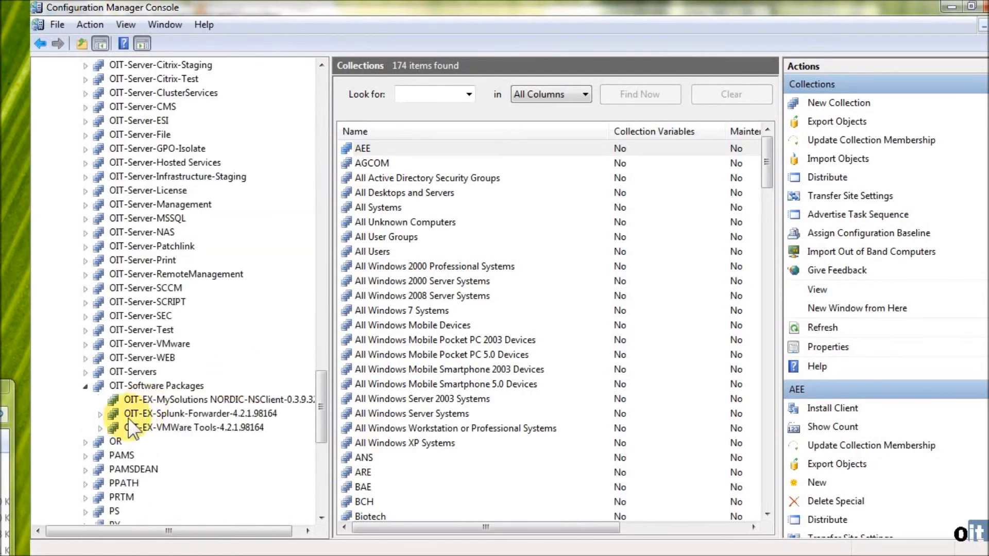
pyautogui.scroll(-2, 209, 440)
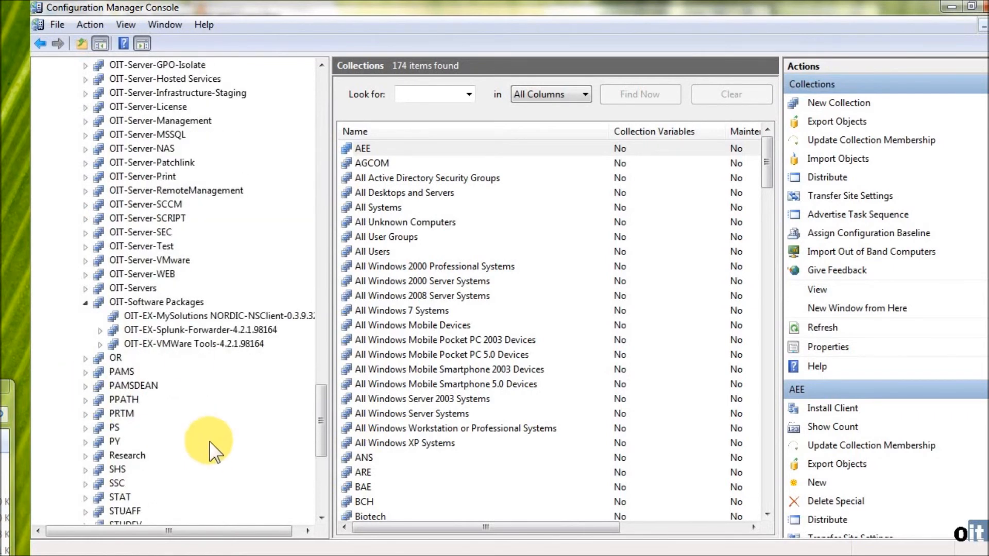
pyautogui.click(188, 344)
pyautogui.click(288, 316)
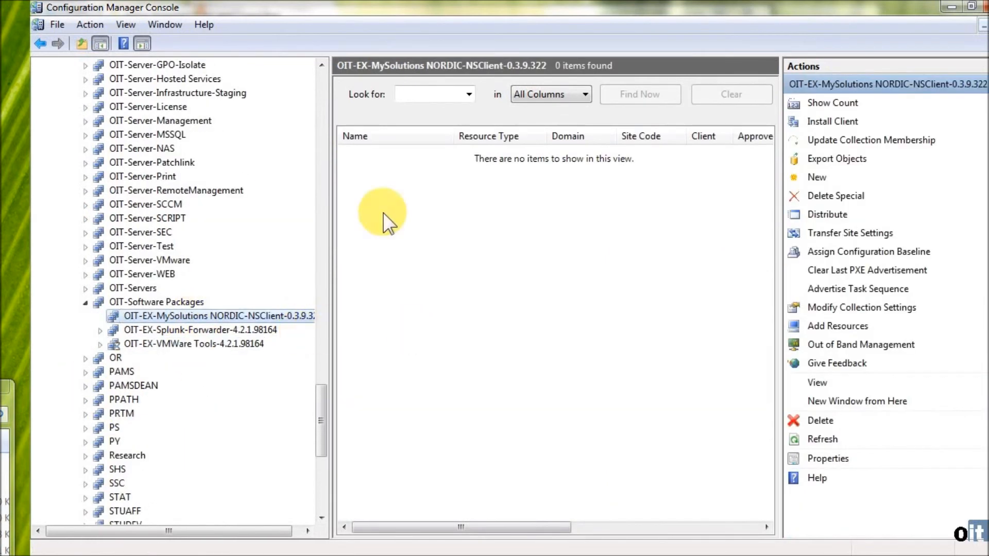
# Step: Check the collection ID in the remaining NSClient collection's properties and close them without changes
pyautogui.rightClick(186, 316)
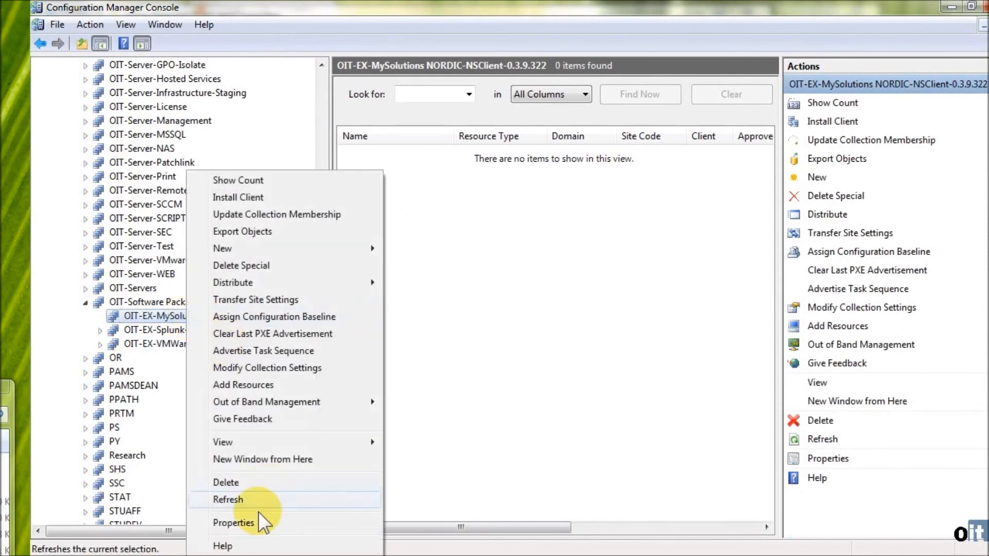
pyautogui.click(251, 524)
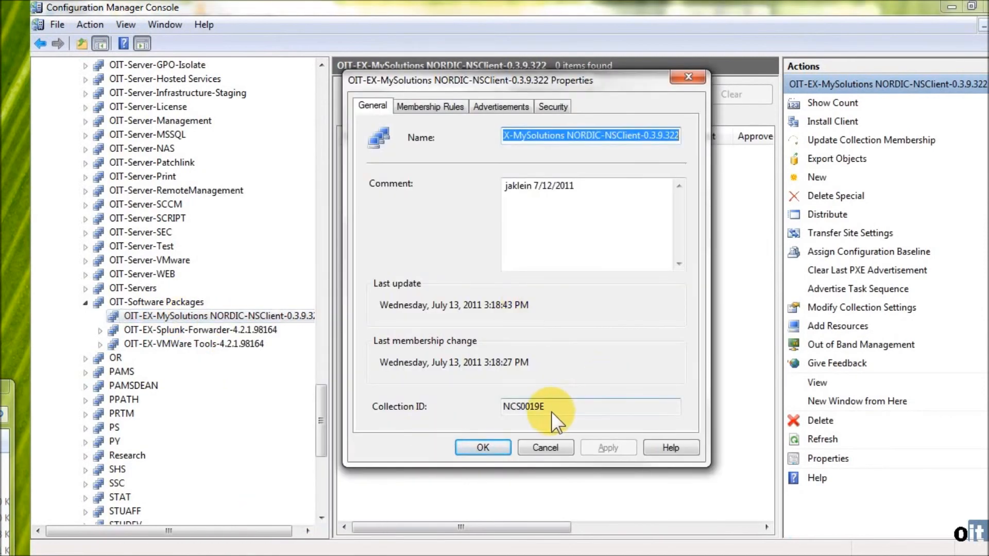
pyautogui.moveTo(551, 410); pyautogui.dragTo(459, 404)
pyautogui.click(579, 409)
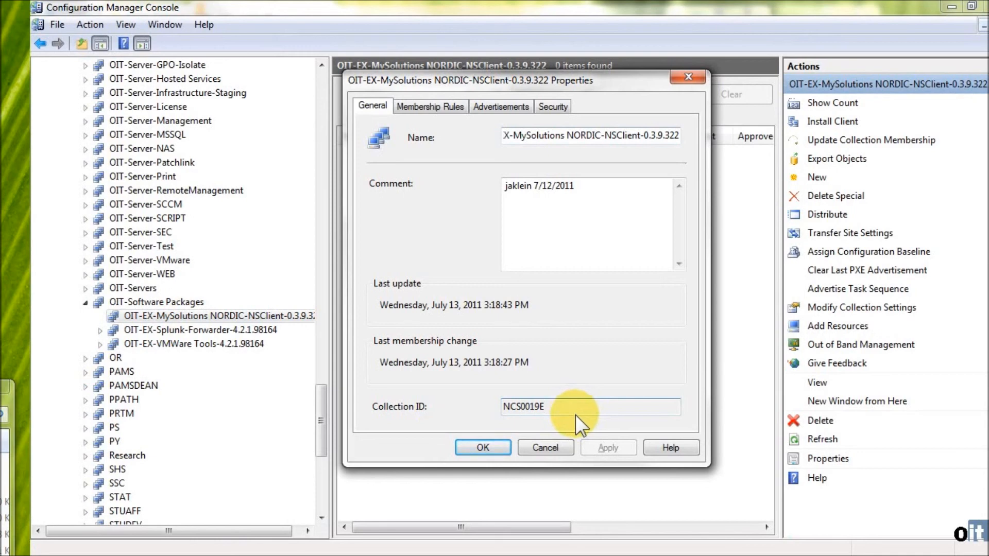
pyautogui.click(548, 446)
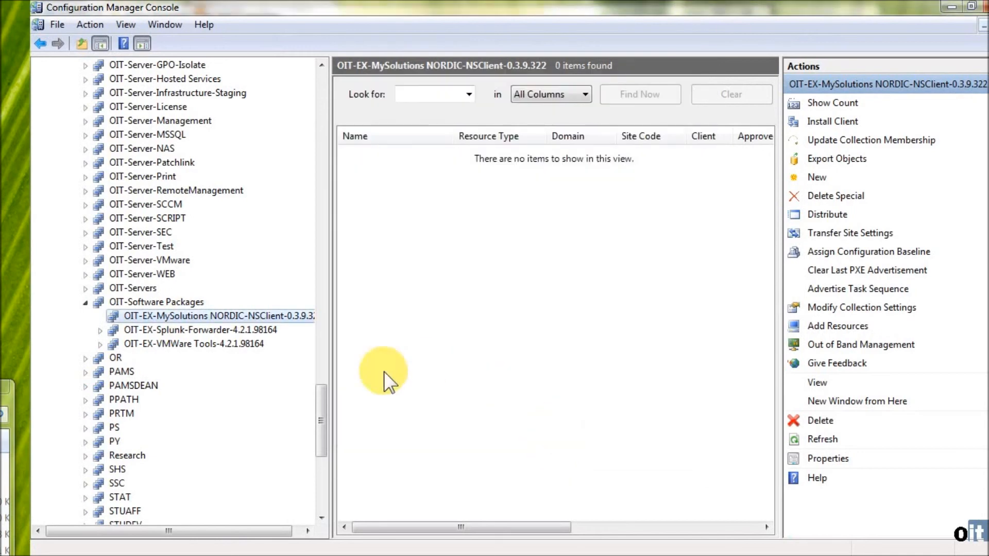